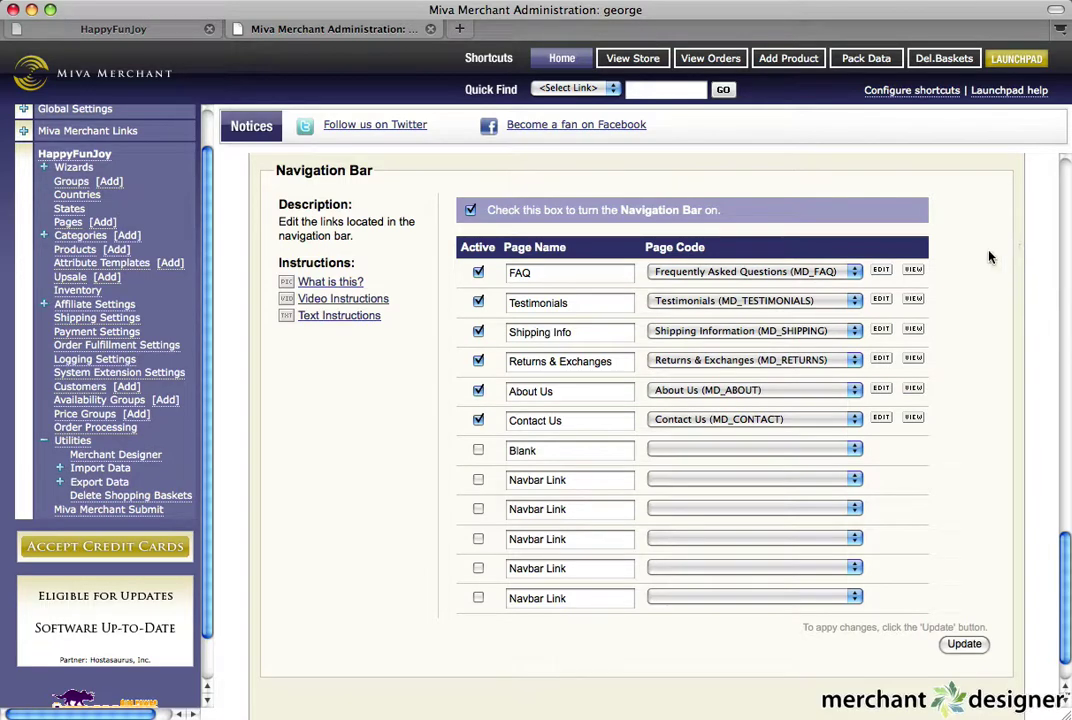
- View the navigation bar explanation, then mark the Category Link row Active
{"action": "left_click", "coordinate": [340, 284]}
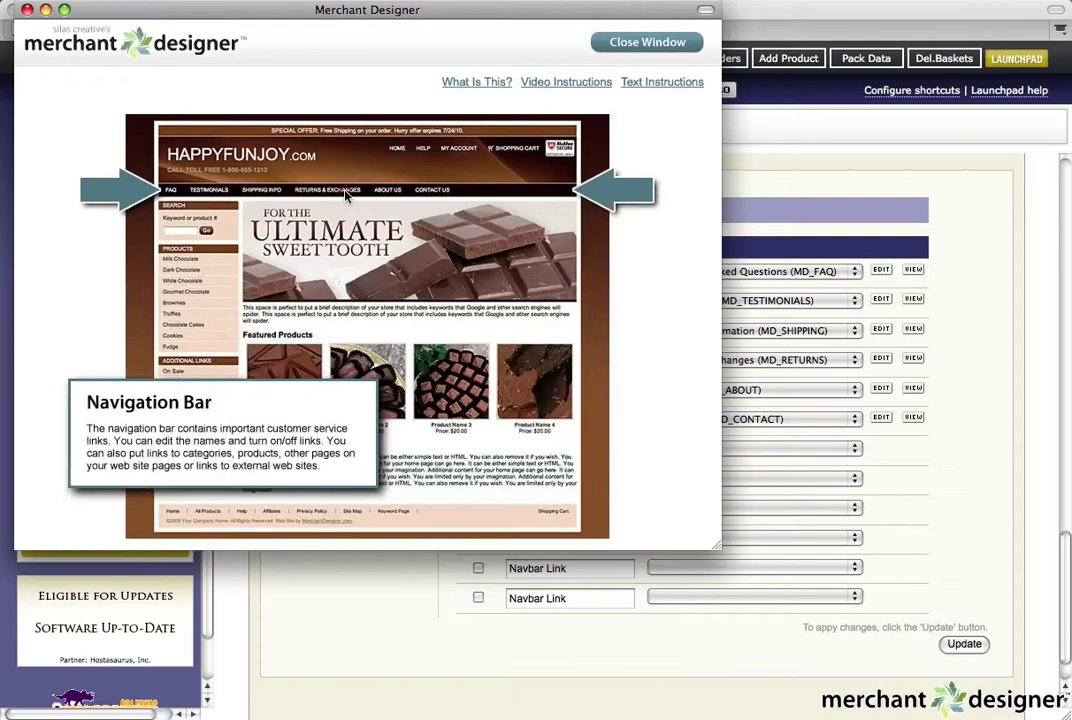
{"action": "left_click", "coordinate": [624, 46]}
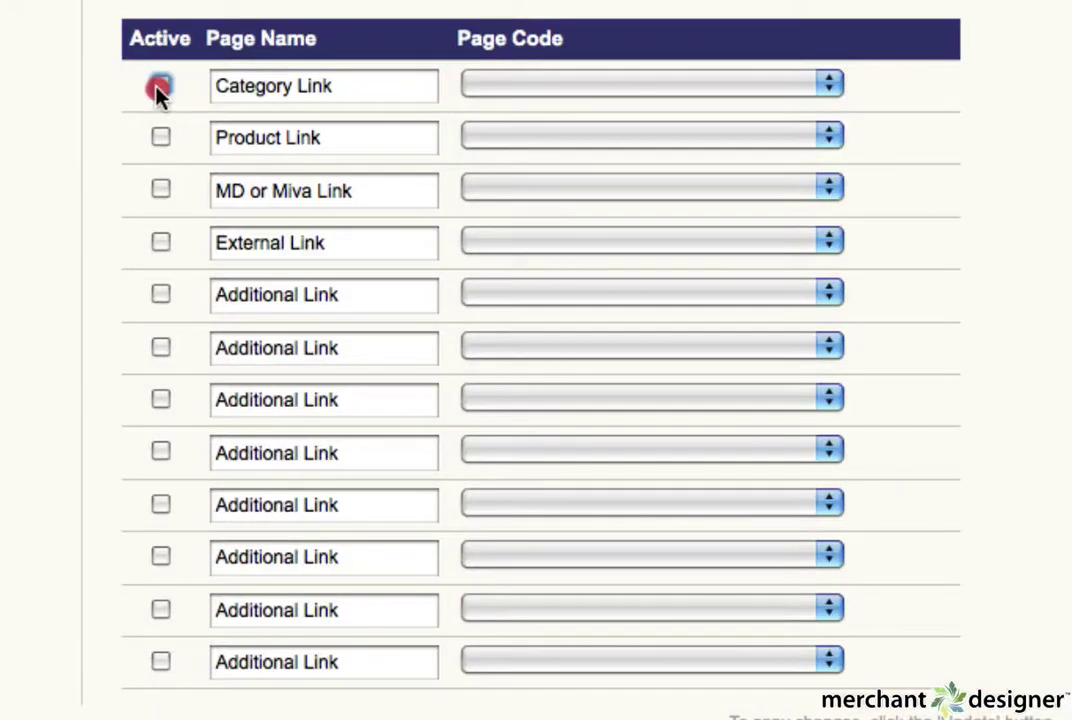
{"action": "left_click", "coordinate": [159, 88]}
{"action": "left_click", "coordinate": [159, 88]}
{"action": "left_click", "coordinate": [159, 88]}
{"action": "left_click", "coordinate": [333, 88]}
{"action": "triple_click", "coordinate": [342, 86]}
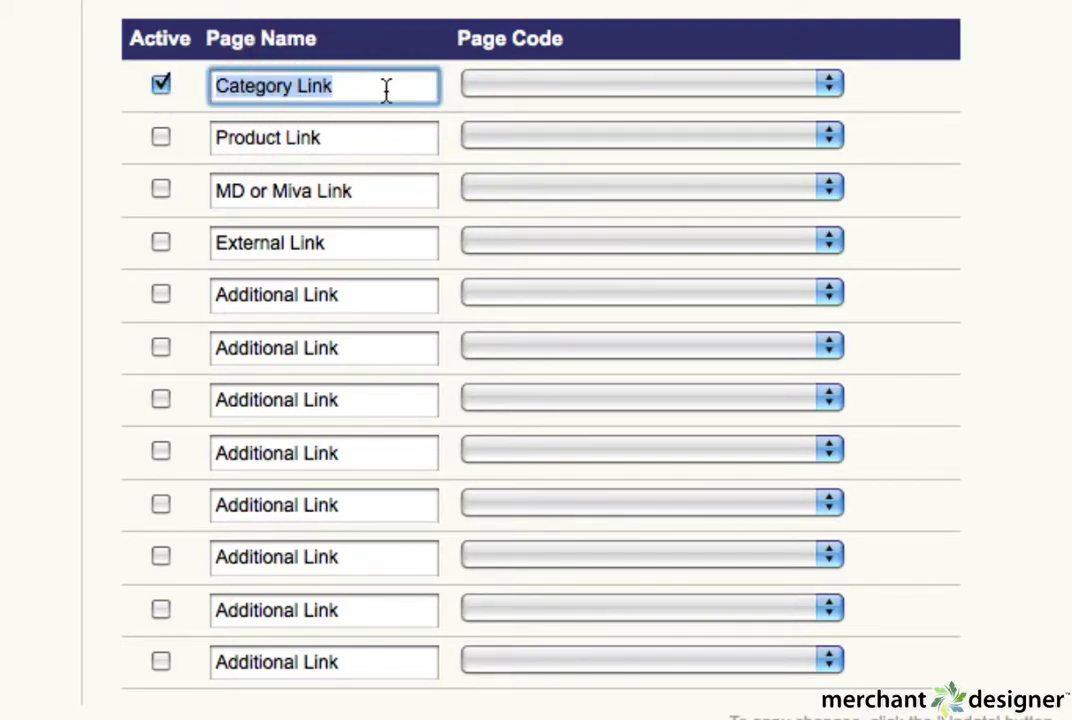
{"action": "left_click", "coordinate": [385, 88]}
- Review Category Link's page options and the Category, Product, MD or Miva, and External Link name fields
{"action": "left_click", "coordinate": [555, 93]}
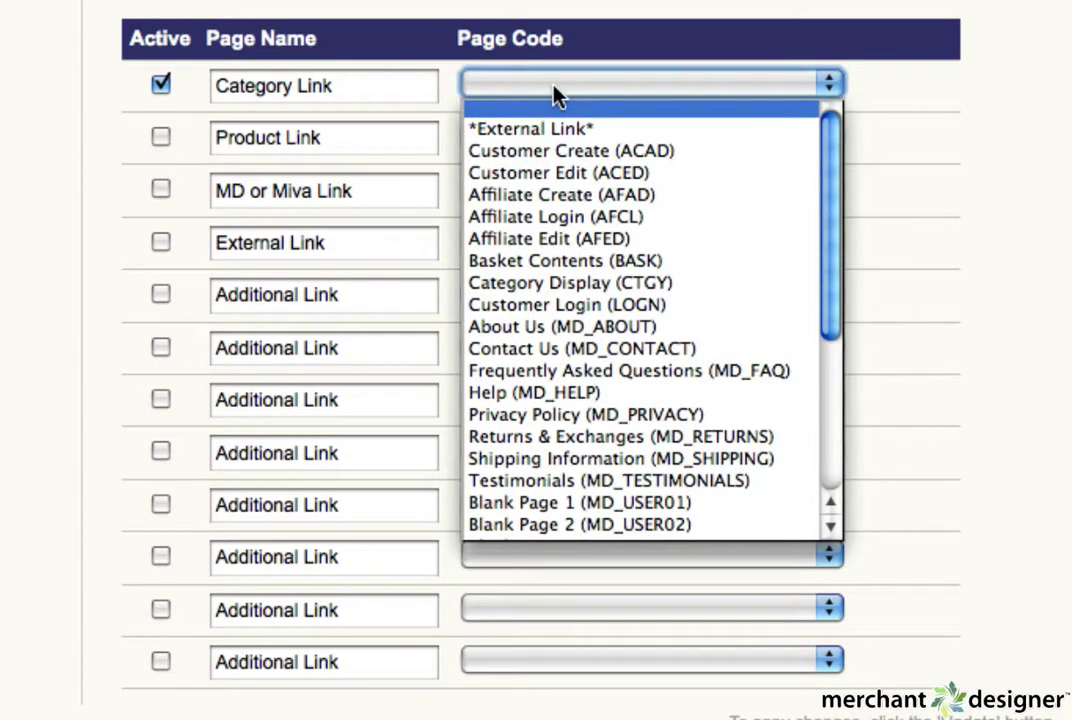
{"action": "left_click", "coordinate": [555, 93]}
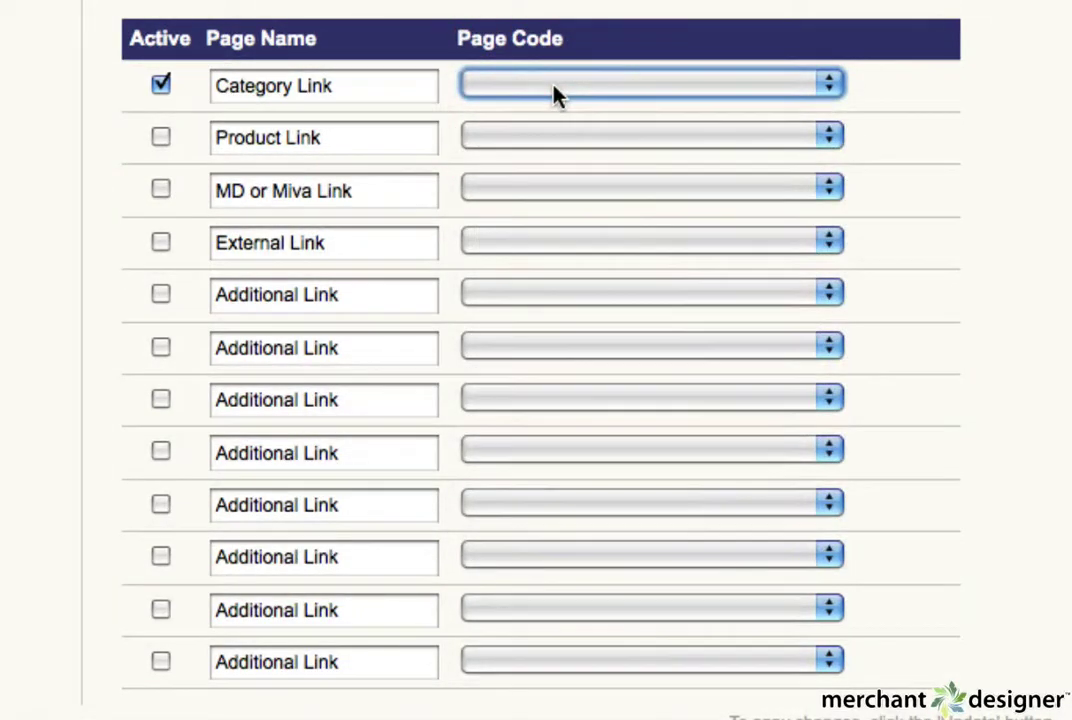
{"action": "left_click", "coordinate": [412, 87]}
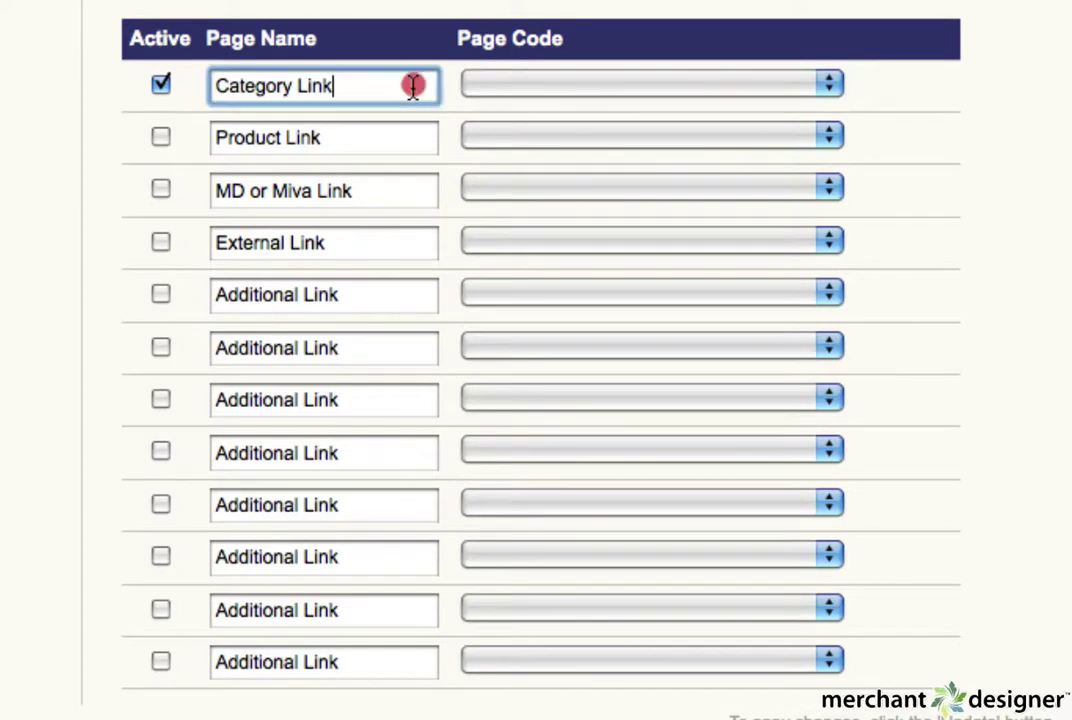
{"action": "left_click", "coordinate": [394, 137]}
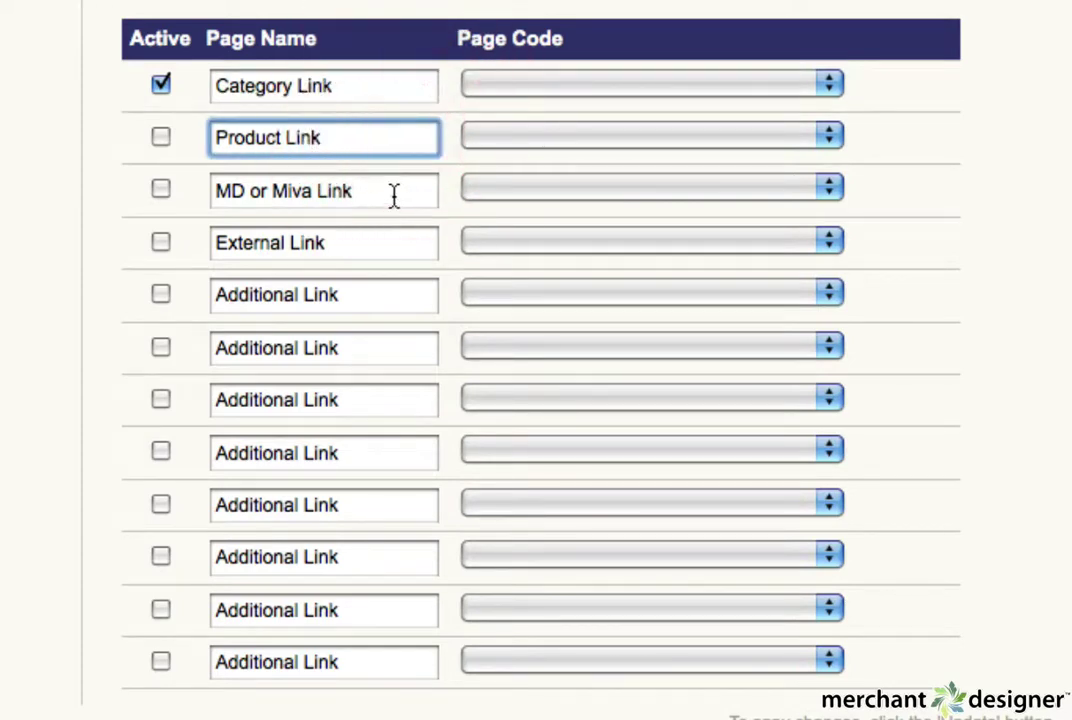
{"action": "left_click", "coordinate": [394, 193]}
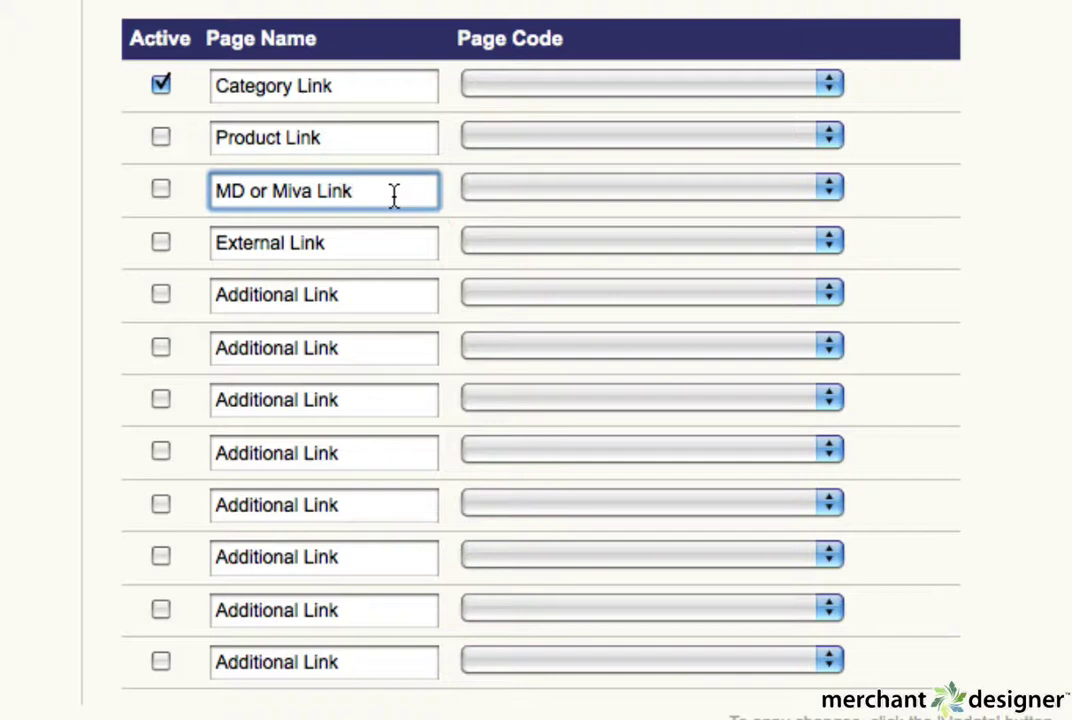
{"action": "left_click", "coordinate": [394, 242]}
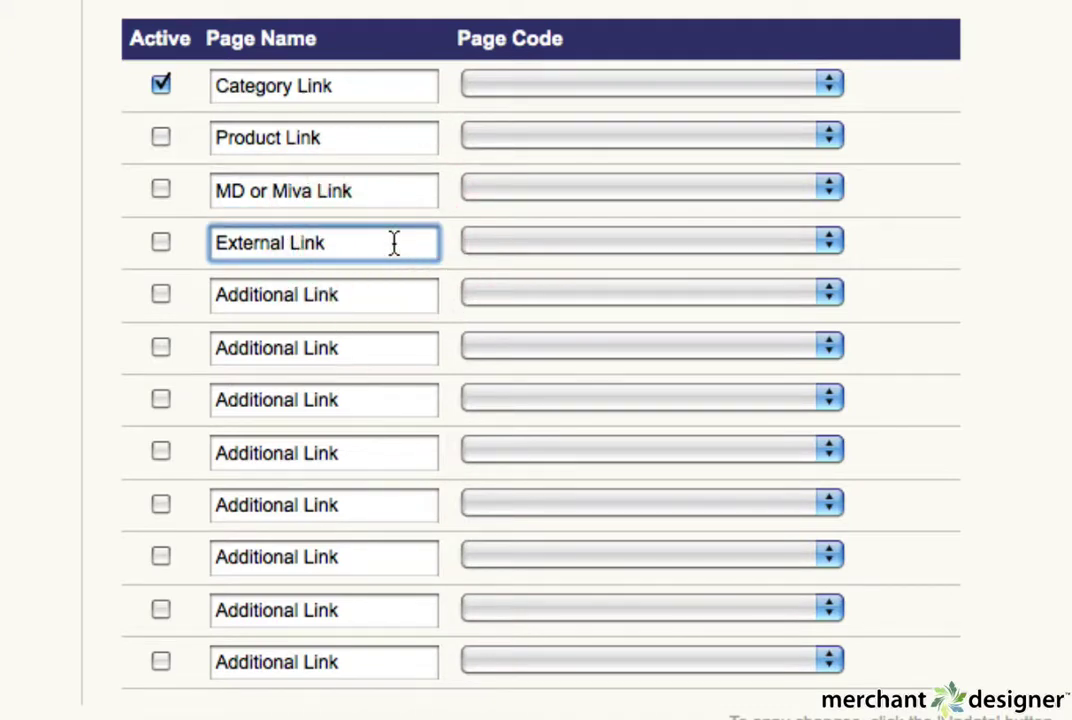
- Point Category Link to Category Display (CTGY) with category code tempcat2 (Category 2)
{"action": "left_click", "coordinate": [367, 87]}
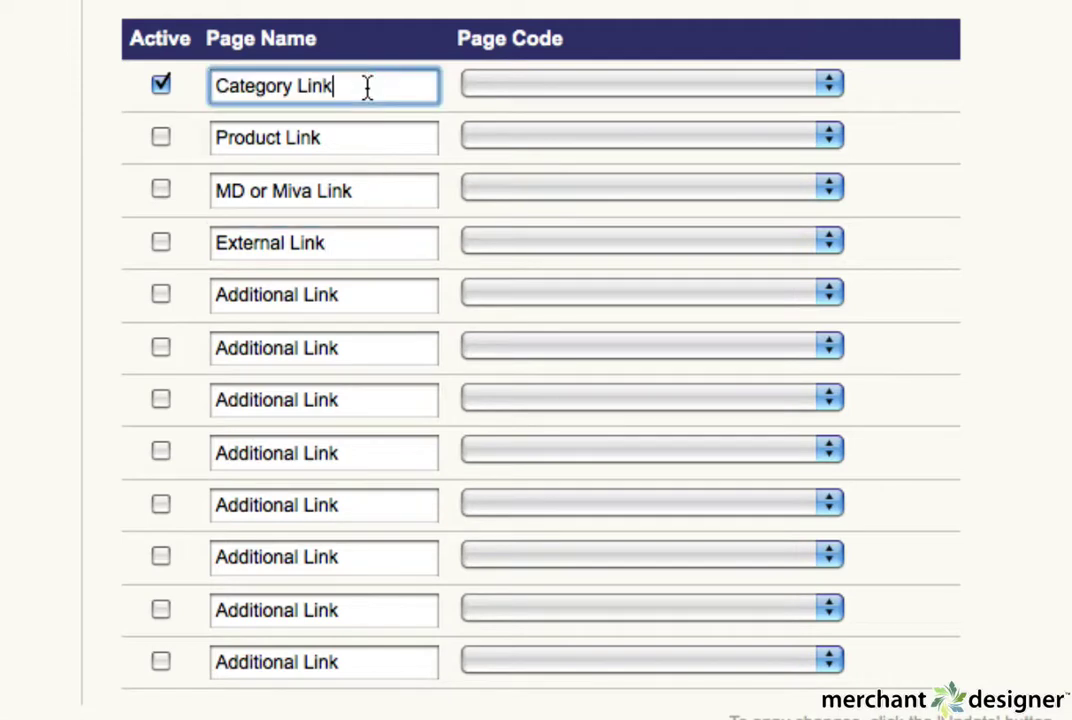
{"action": "left_click", "coordinate": [526, 85]}
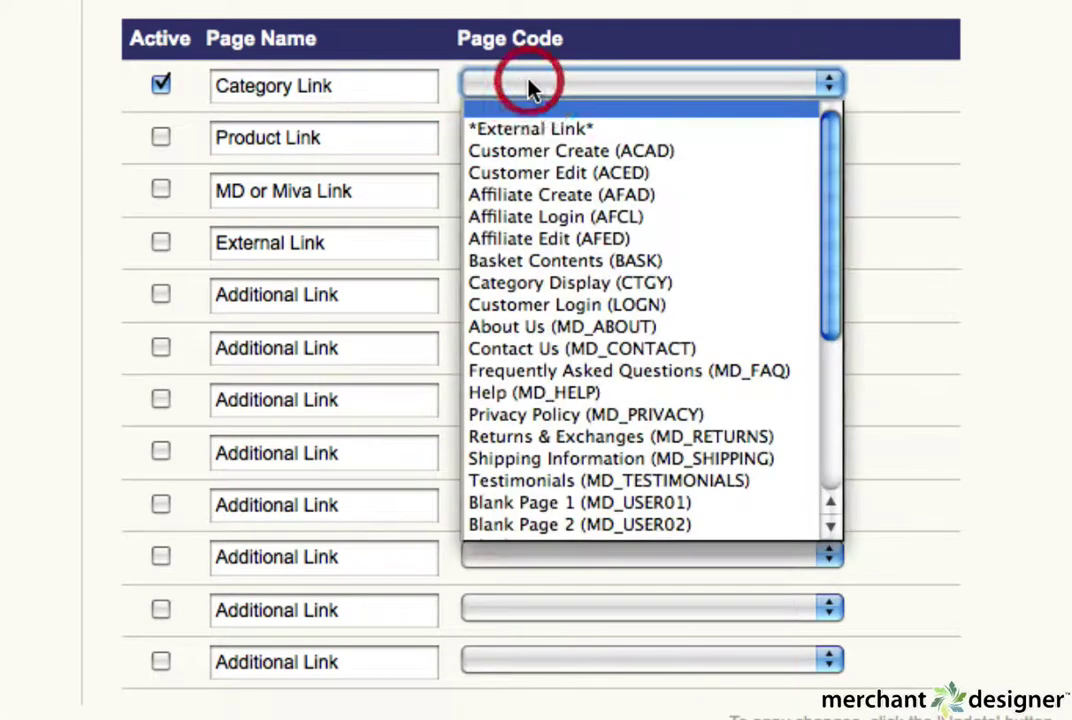
{"action": "left_click", "coordinate": [540, 285]}
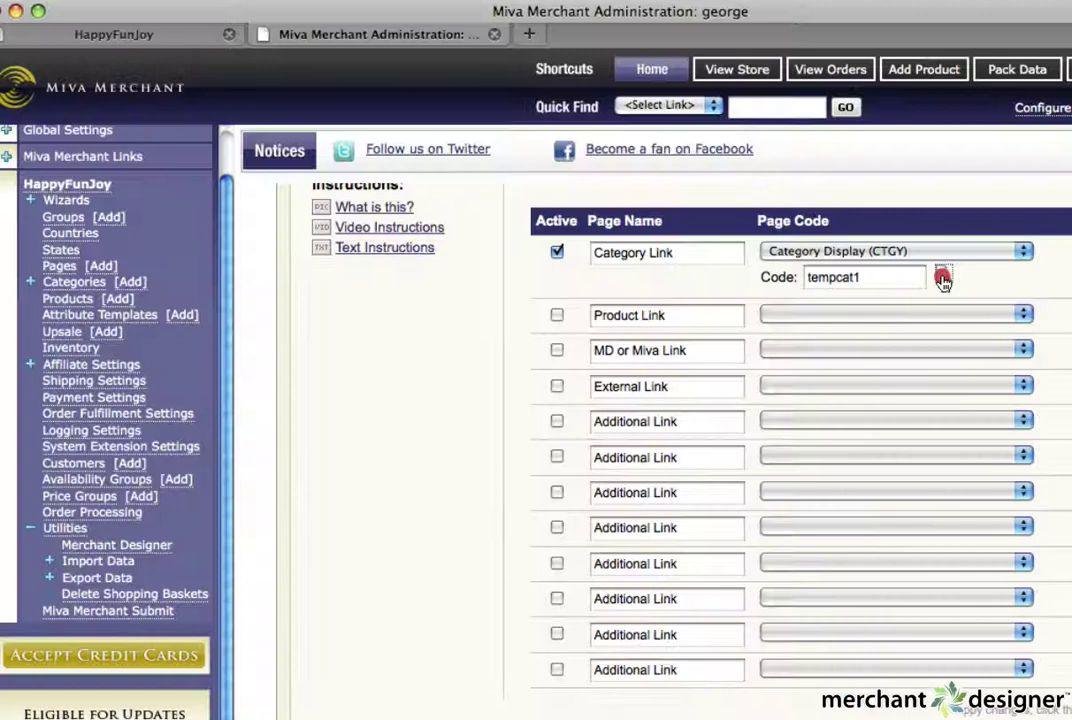
{"action": "left_click", "coordinate": [731, 125]}
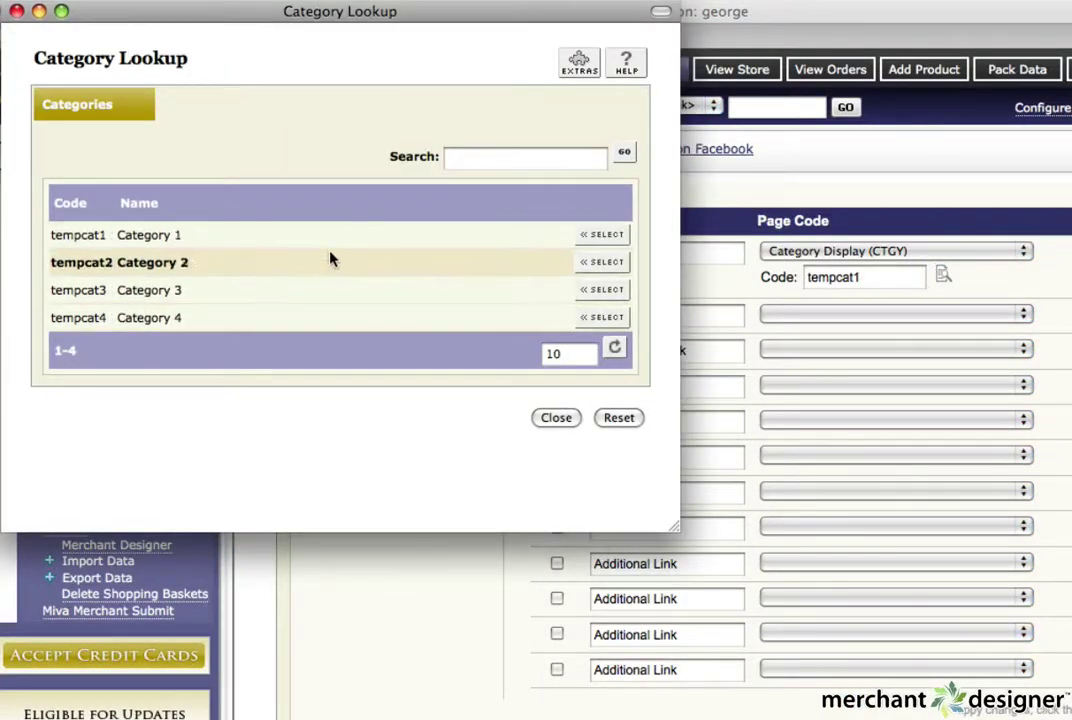
{"action": "left_click", "coordinate": [616, 263]}
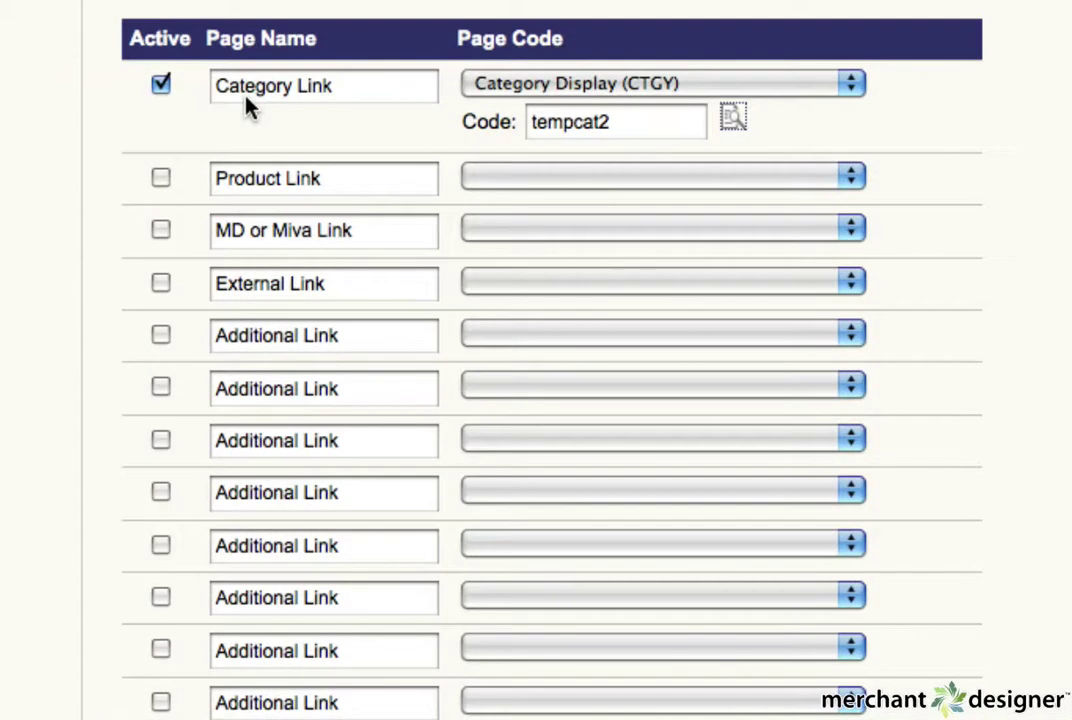
- Activate Product Link and target Product Display (PROD) with product code tempprod2 (Product 2)
{"action": "left_click", "coordinate": [161, 178]}
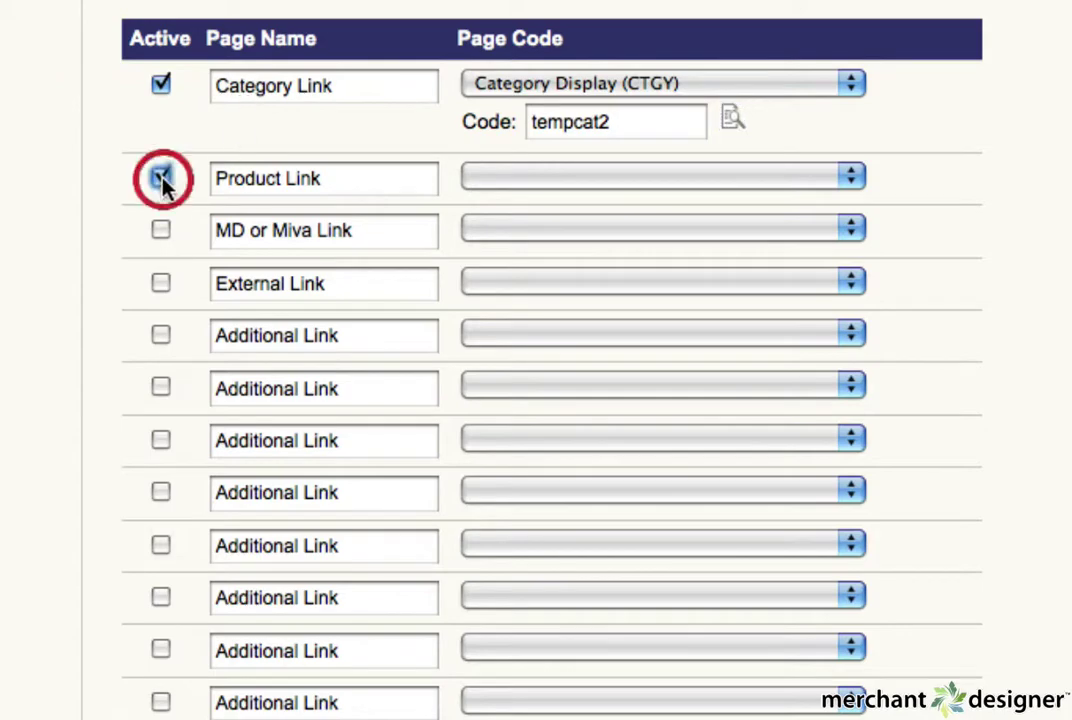
{"action": "left_click", "coordinate": [541, 175]}
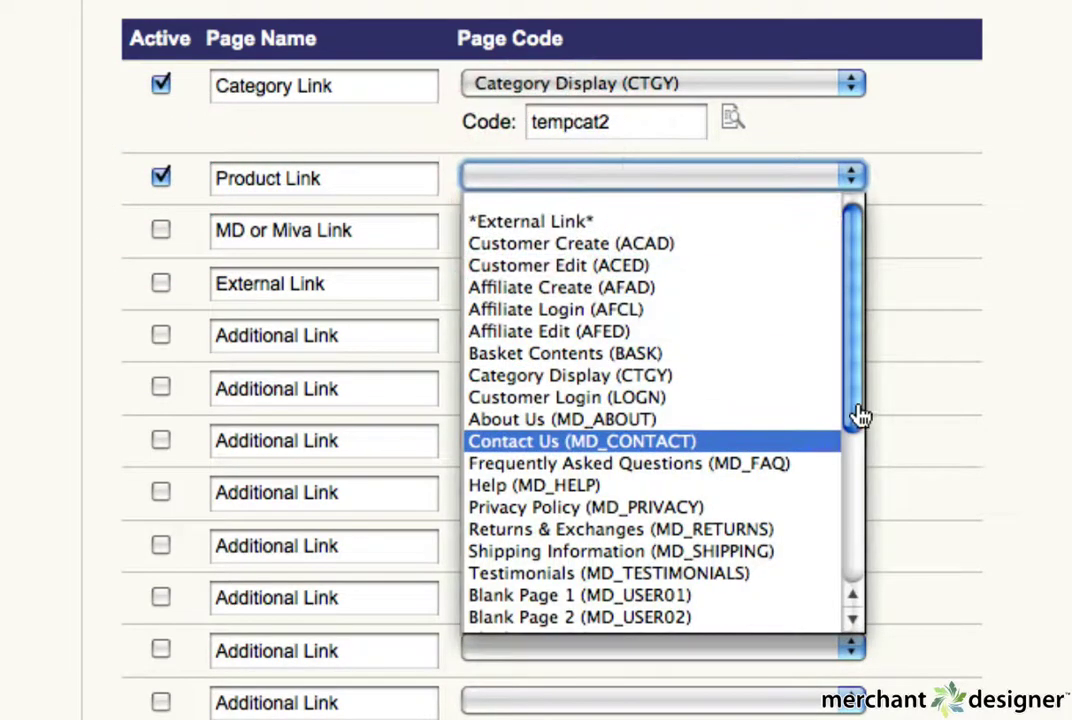
{"action": "left_click_drag", "start_coordinate": [855, 412], "coordinate": [875, 591]}
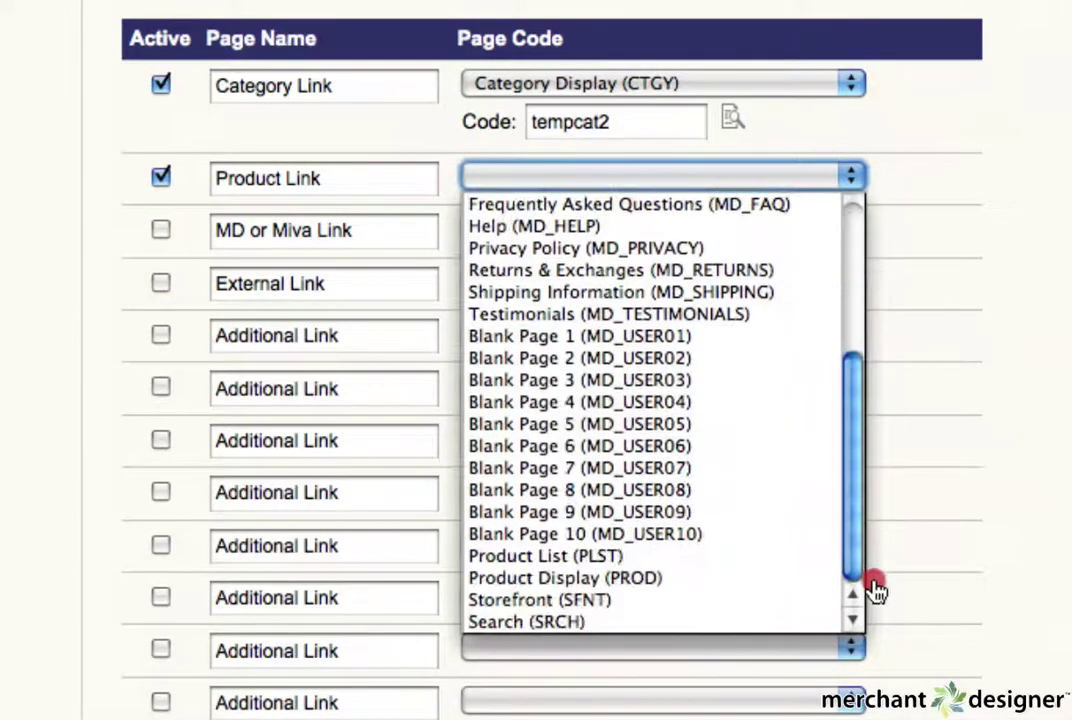
{"action": "left_click", "coordinate": [610, 577]}
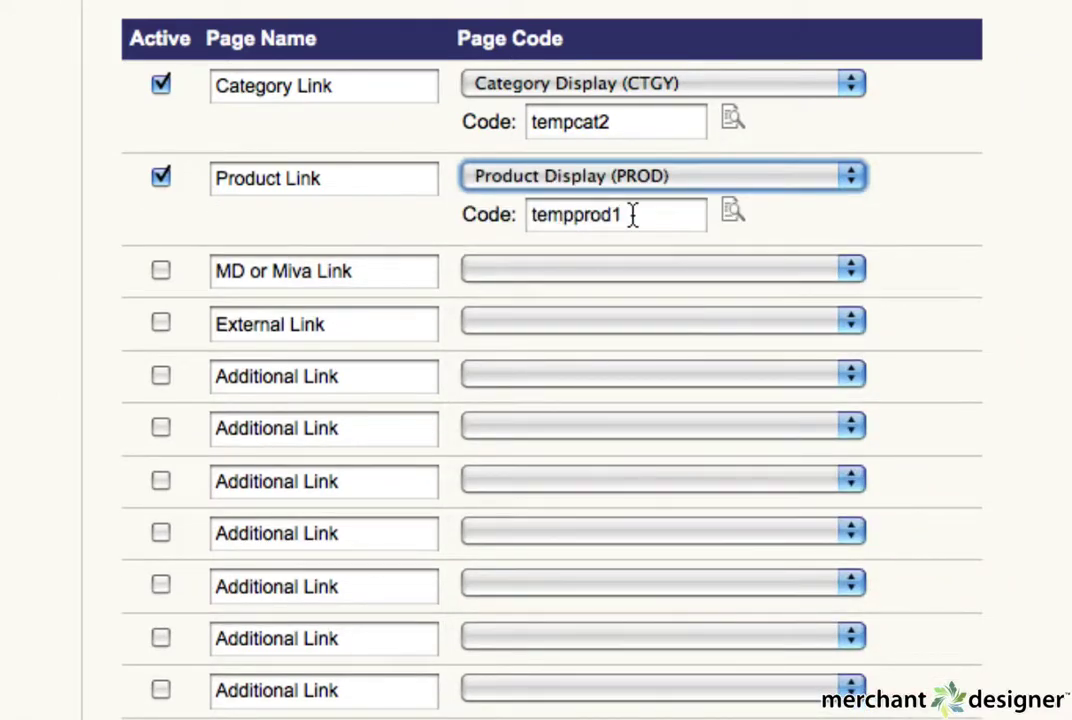
{"action": "left_click", "coordinate": [733, 216]}
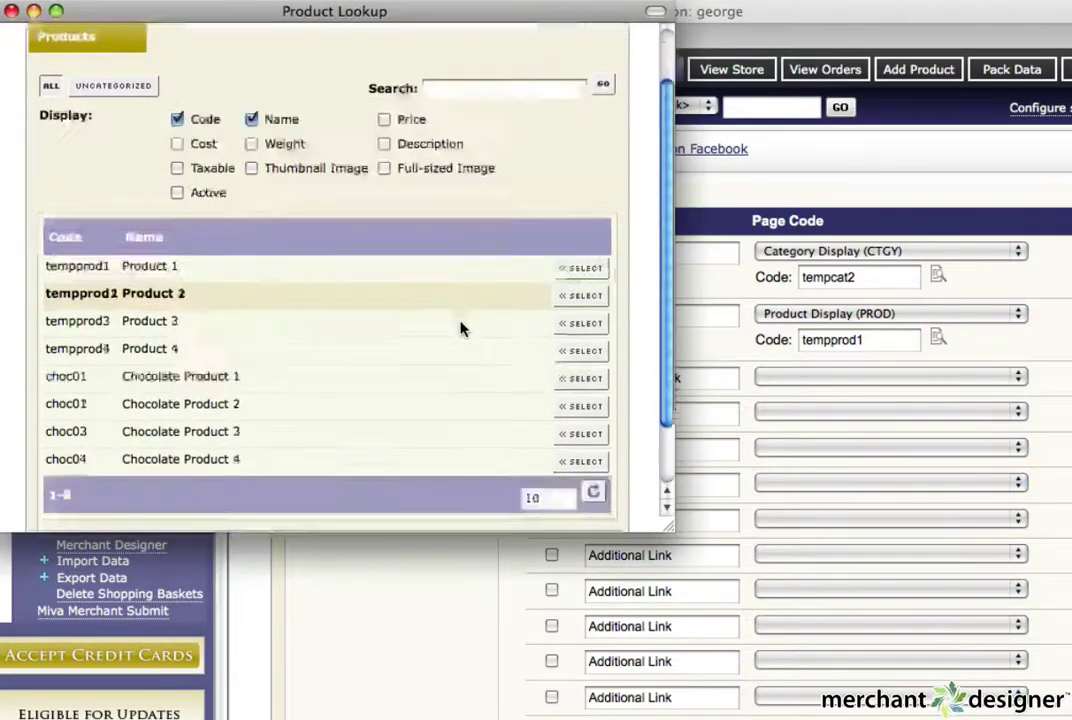
{"action": "scroll", "coordinate": [461, 328], "scroll_direction": "down", "scroll_amount": 1}
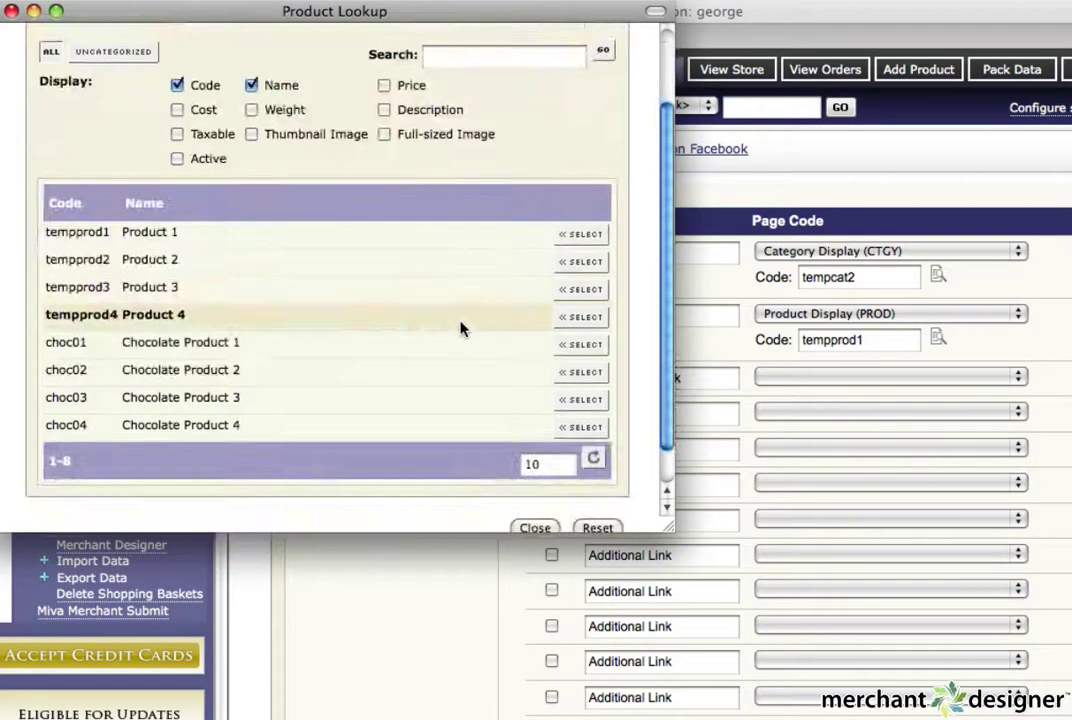
{"action": "left_click", "coordinate": [589, 266]}
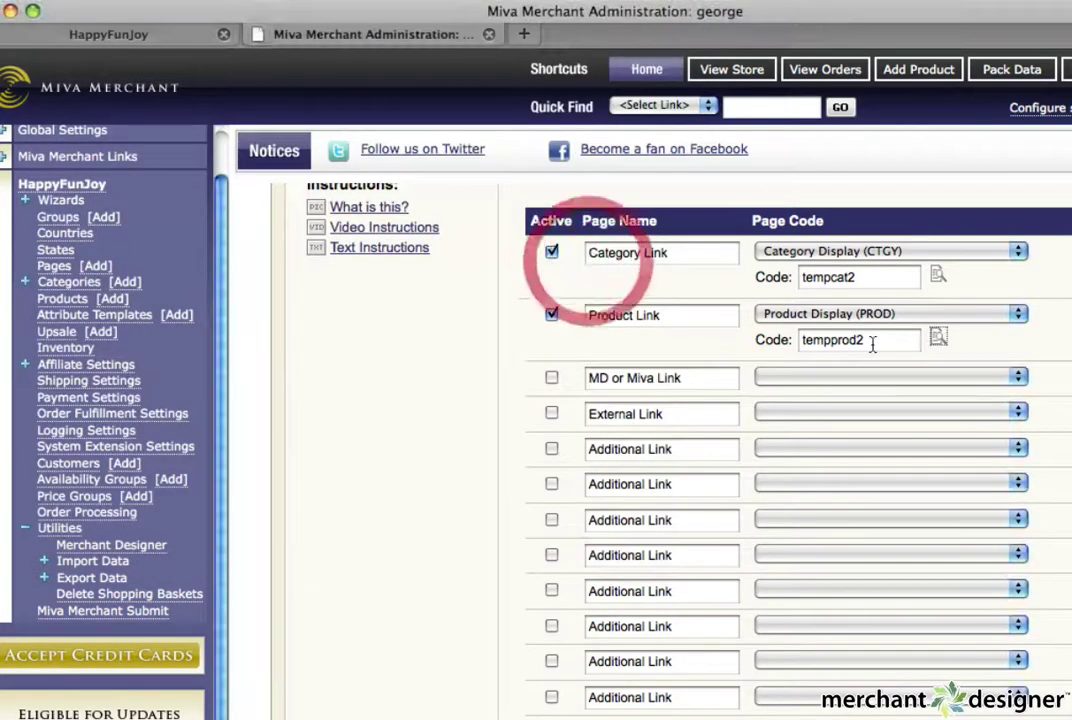
- Activate the MD or Miva Link row and point it to the About Us page
{"action": "left_click", "coordinate": [1017, 349]}
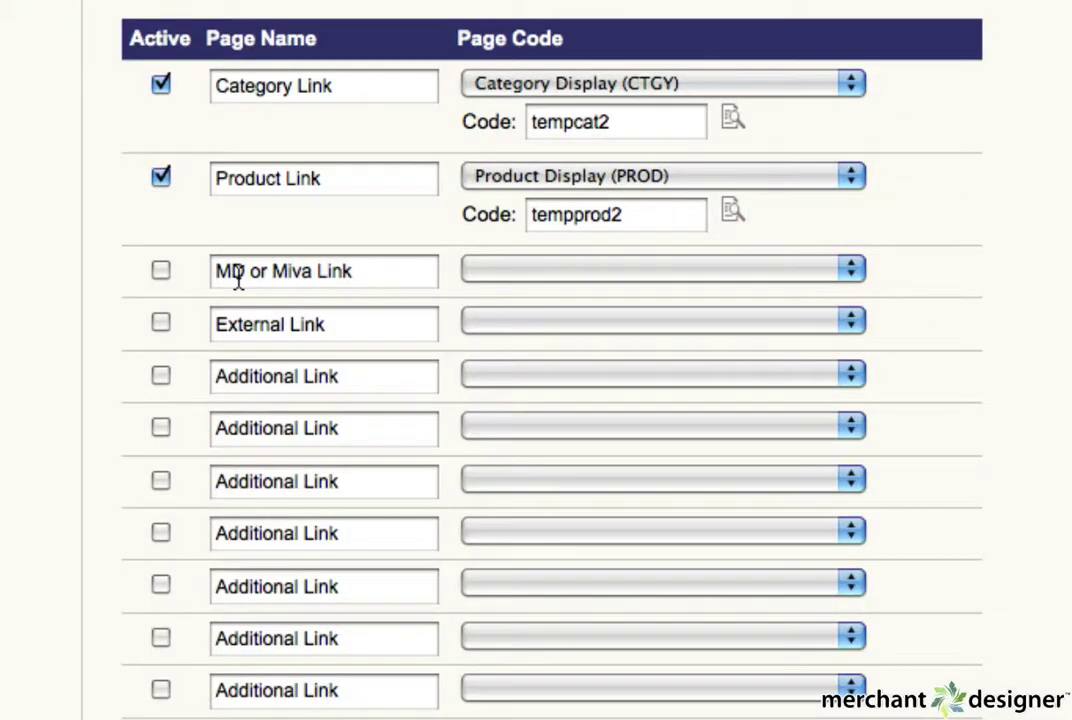
{"action": "left_click", "coordinate": [161, 271]}
{"action": "left_click", "coordinate": [546, 272]}
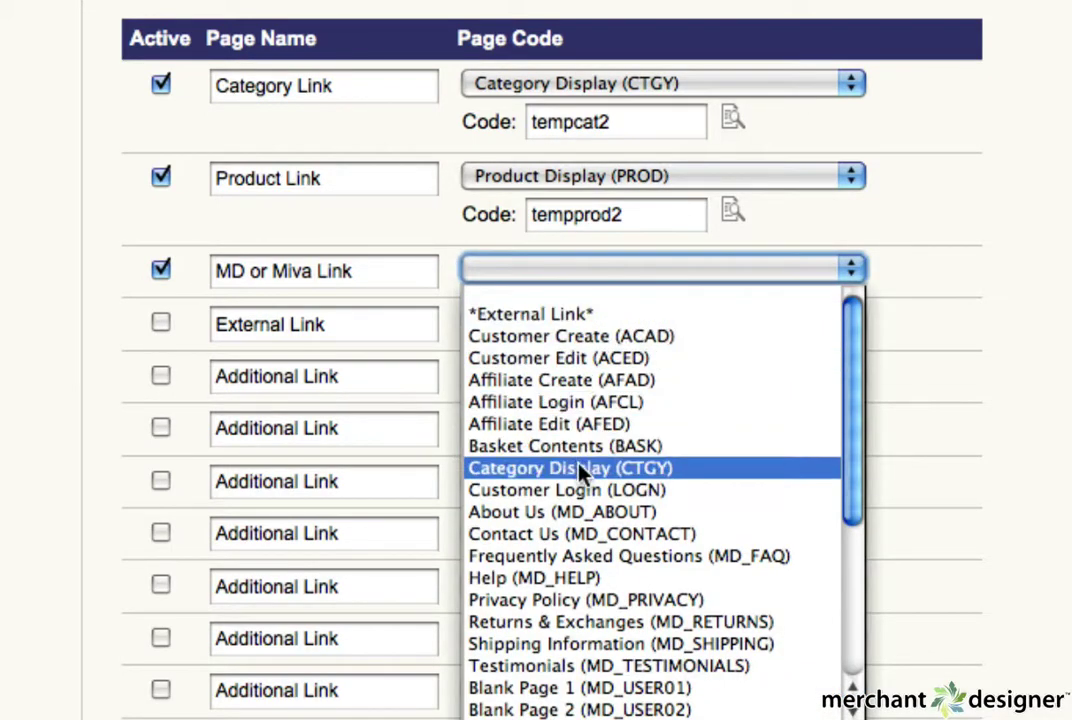
{"action": "left_click", "coordinate": [584, 514]}
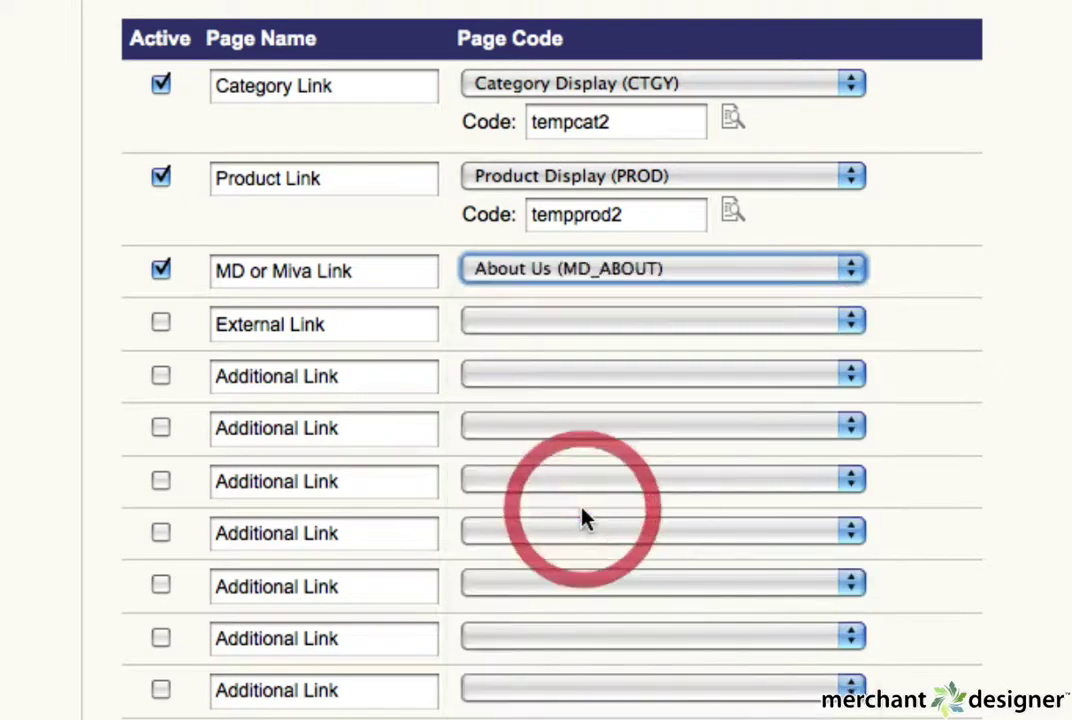
{"action": "left_click", "coordinate": [161, 324]}
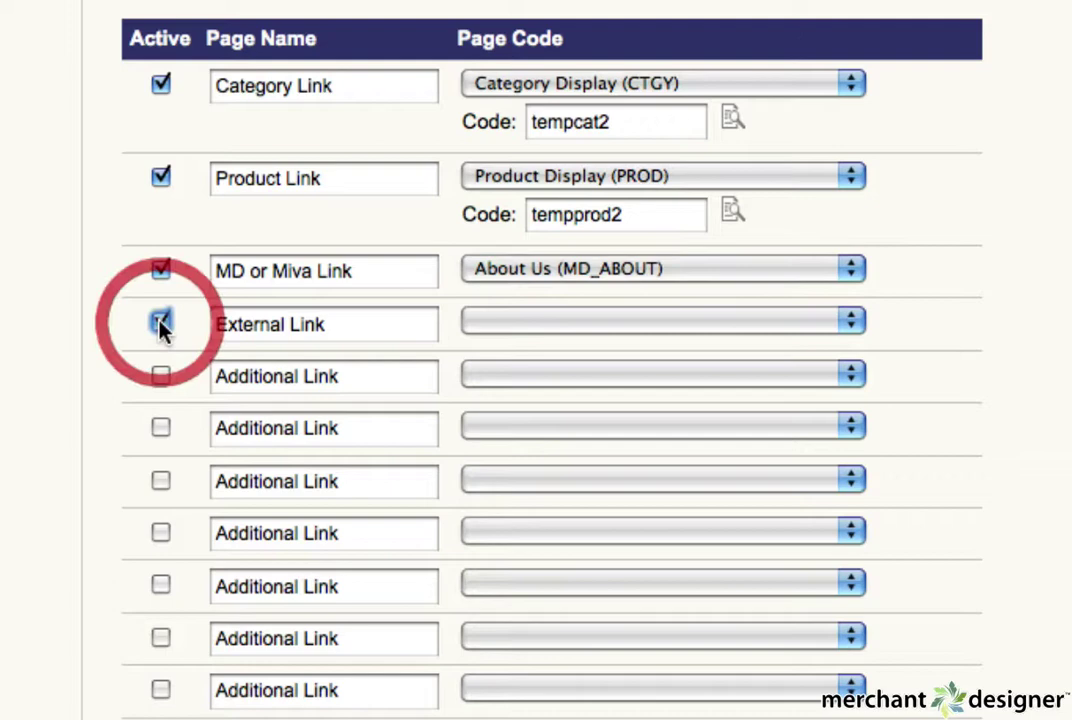
{"action": "left_click", "coordinate": [522, 321]}
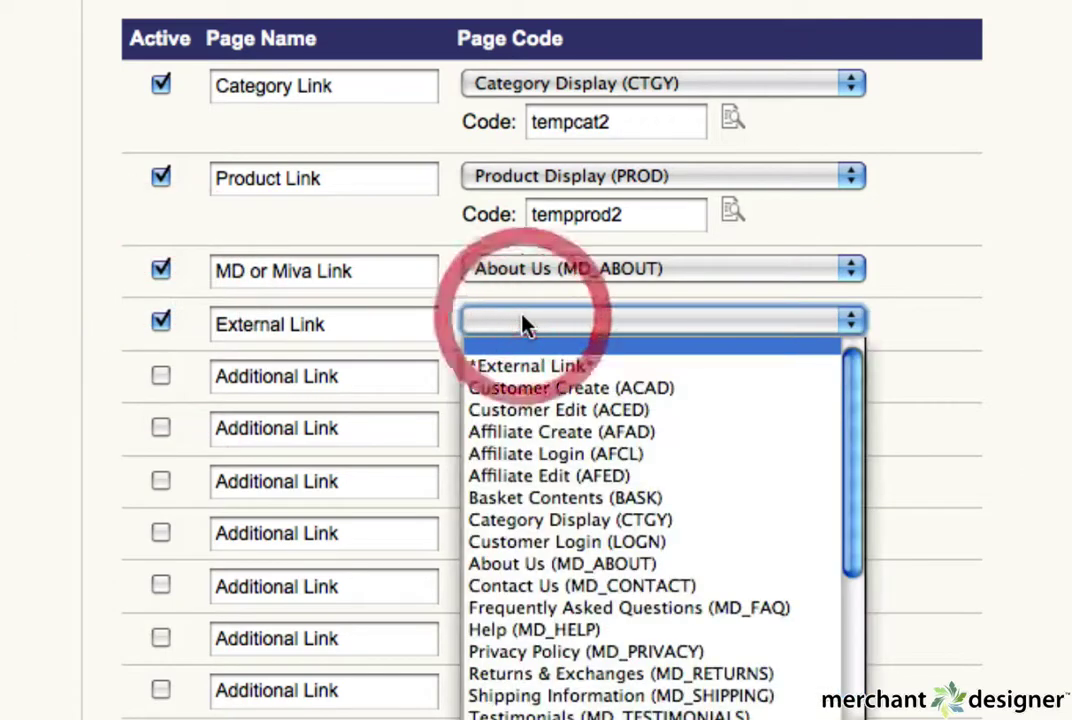
{"action": "left_click", "coordinate": [538, 370]}
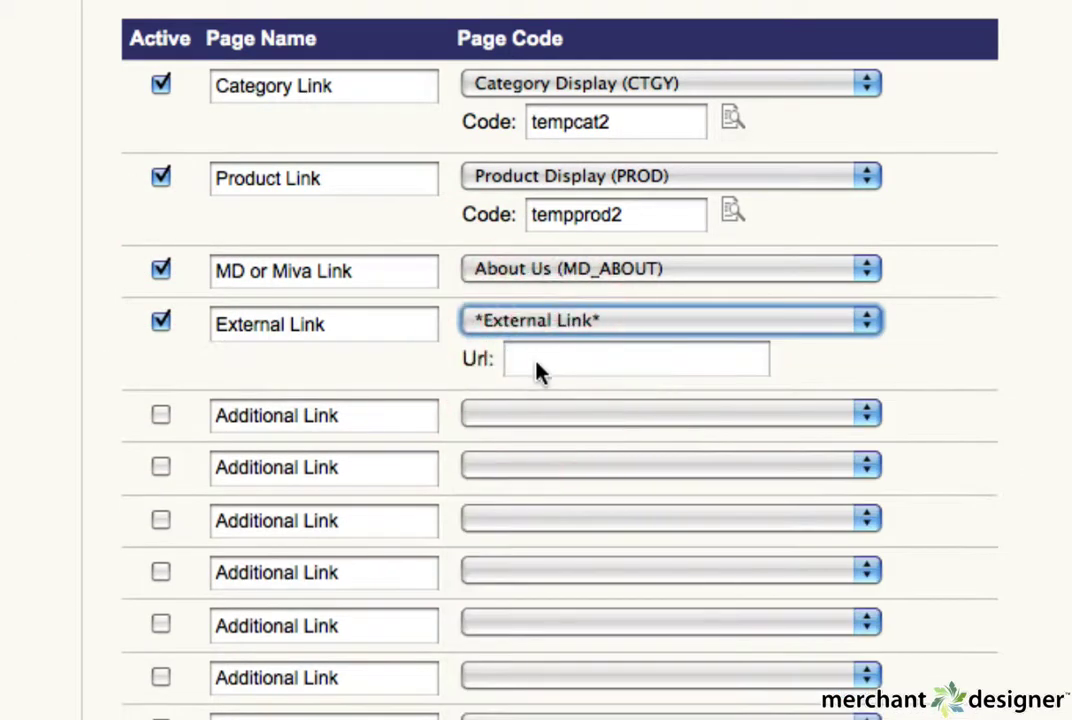
{"action": "left_click", "coordinate": [538, 362]}
{"action": "type", "text": "www"}
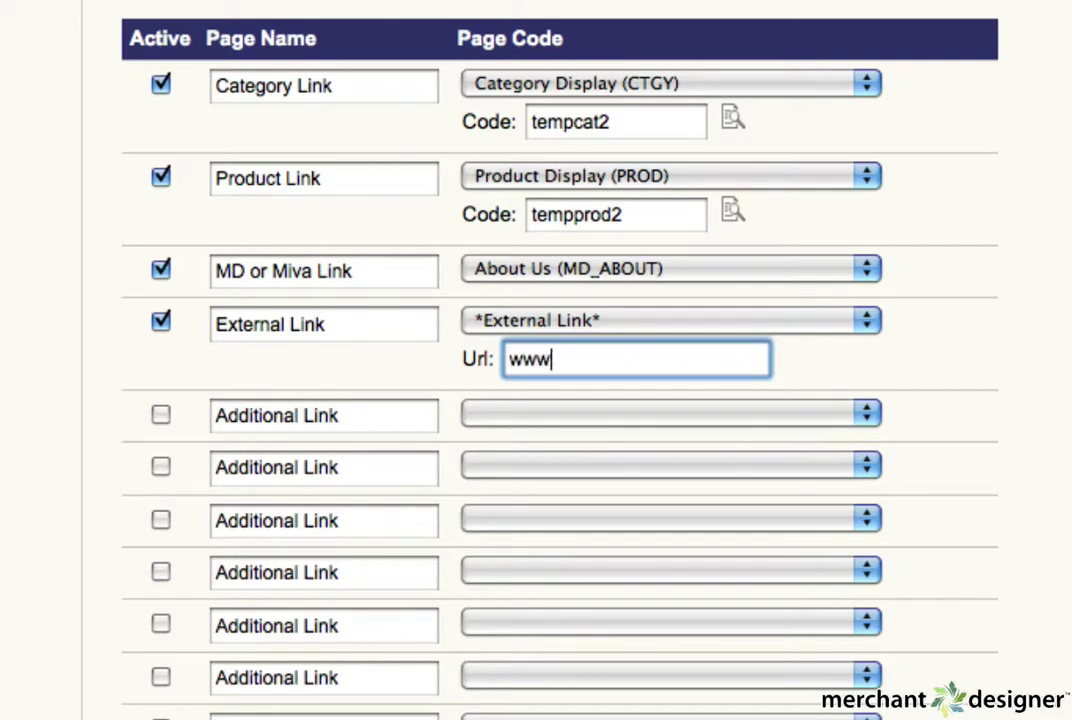
{"action": "type", "text": ".google.co"}
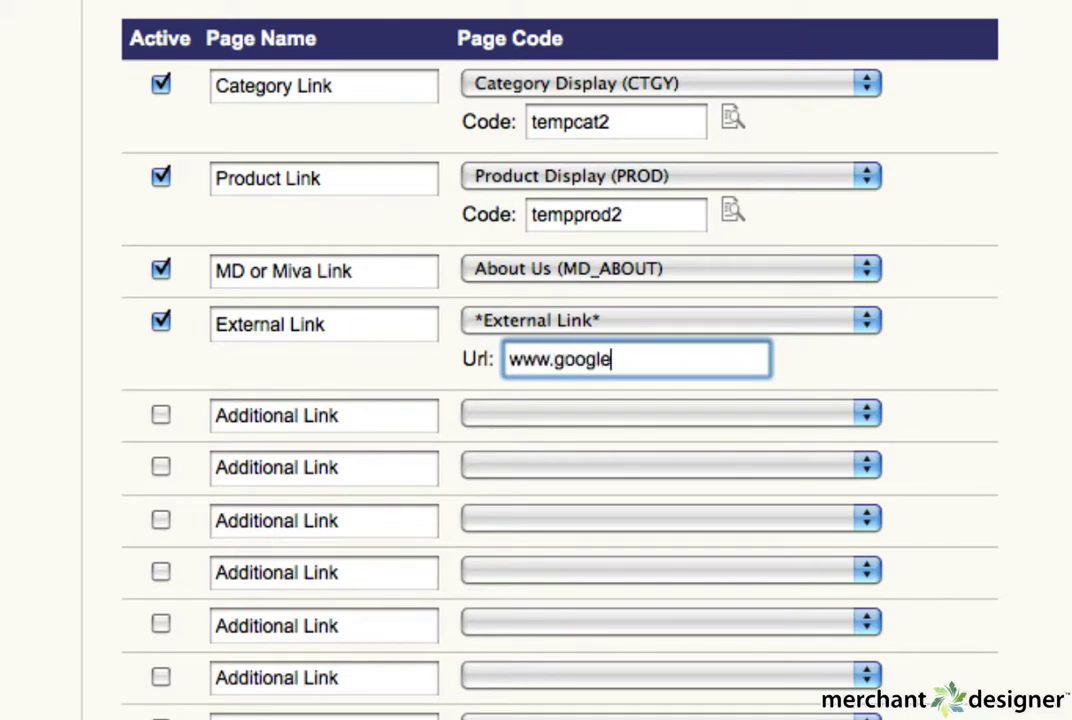
{"action": "type", "text": "m"}
{"action": "left_click", "coordinate": [945, 348]}
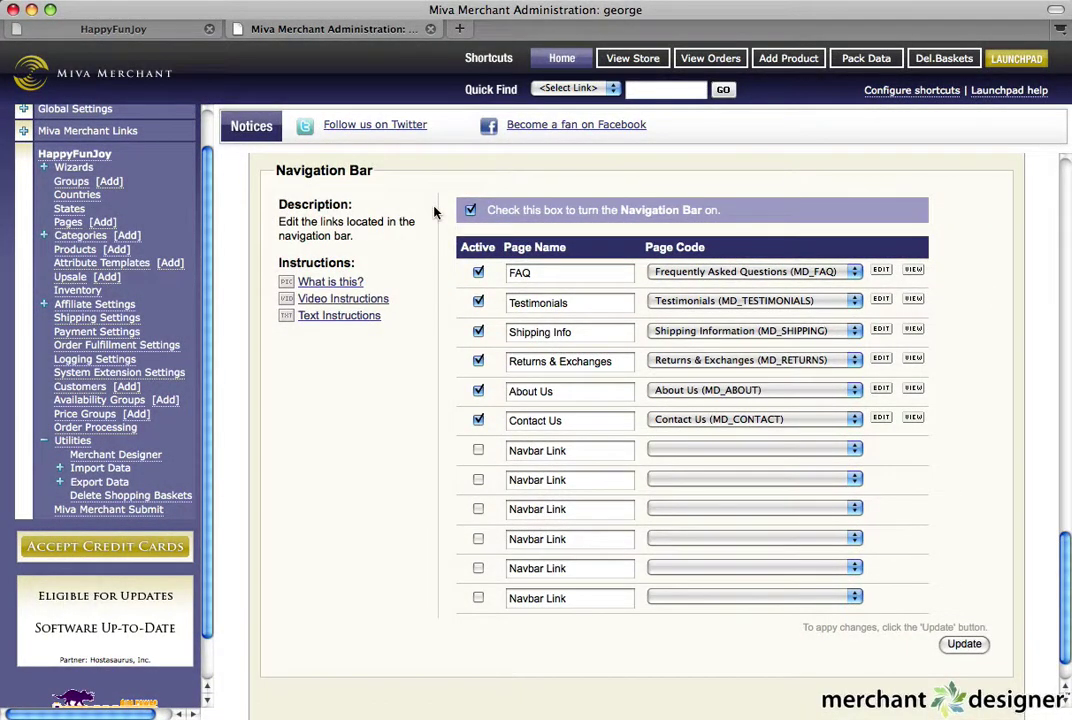
- Uncheck Active on the Testimonials and About Us rows while reviewing each link's page name
{"action": "left_click", "coordinate": [574, 276]}
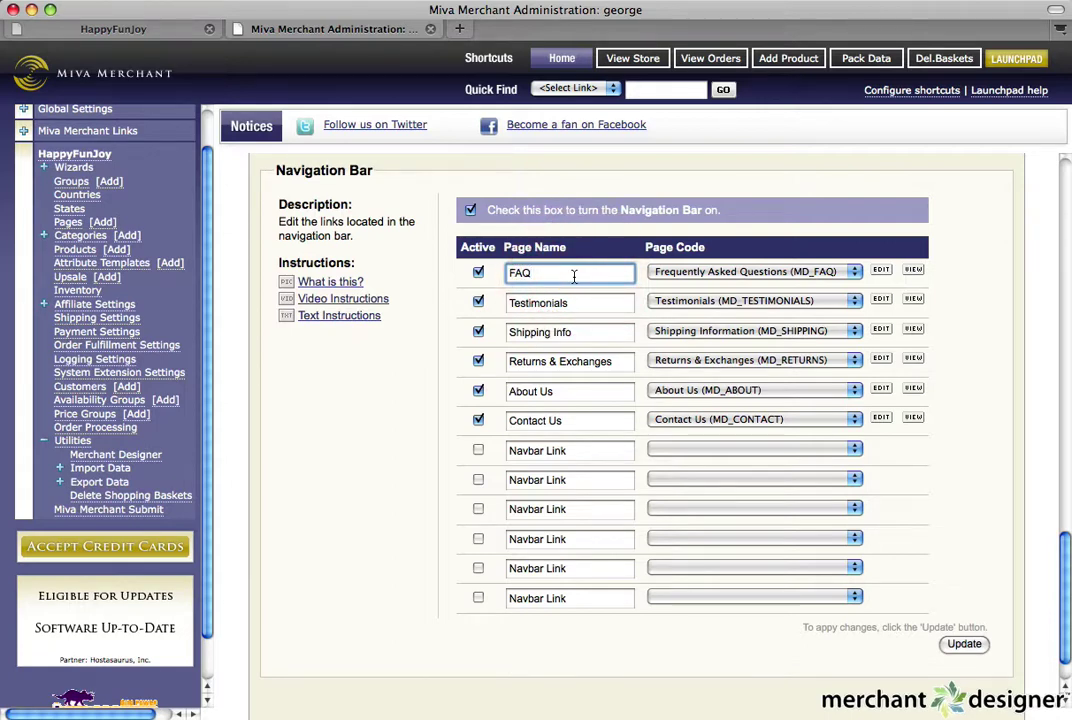
{"action": "left_click", "coordinate": [581, 303]}
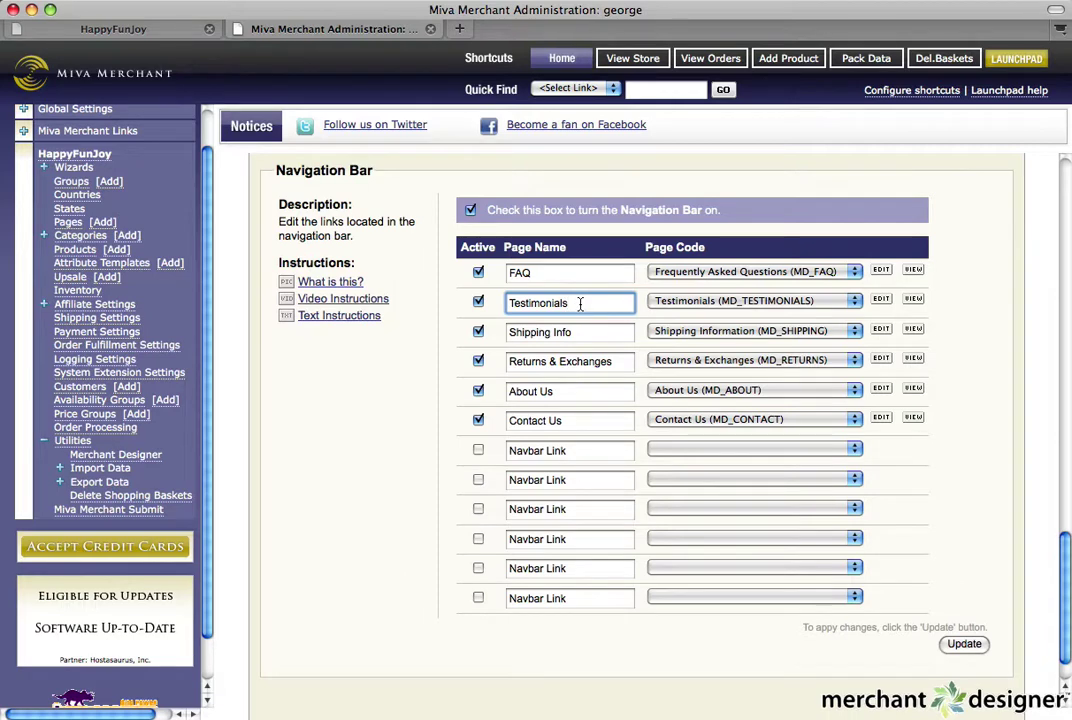
{"action": "left_click", "coordinate": [478, 302]}
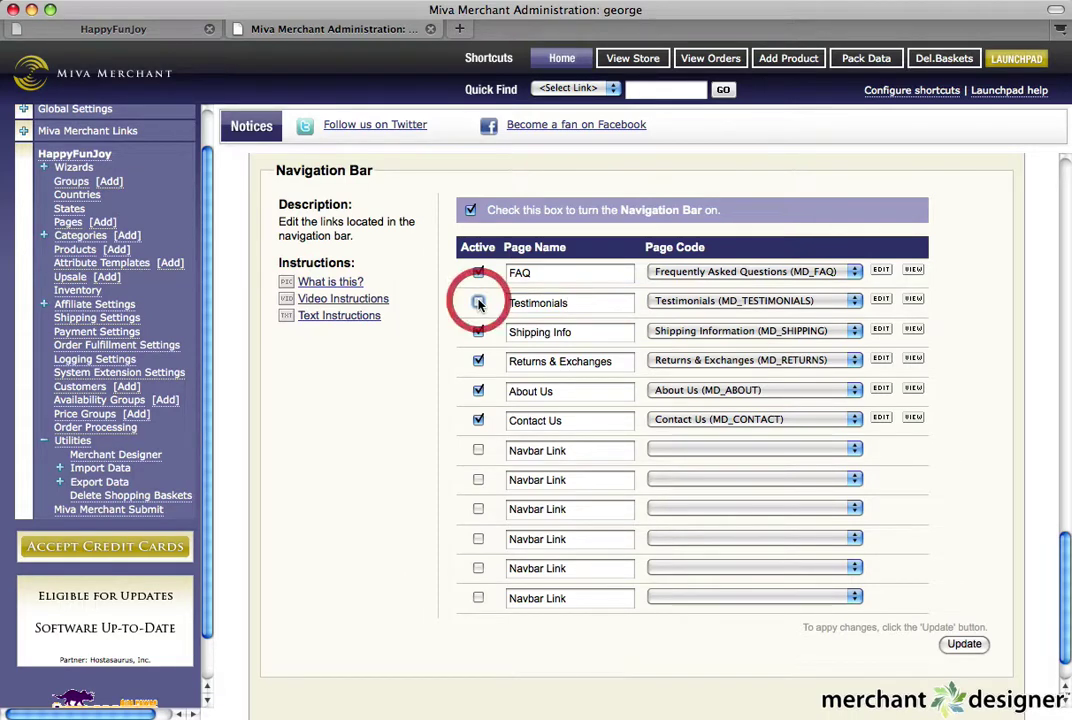
{"action": "left_click", "coordinate": [586, 333]}
{"action": "left_click", "coordinate": [622, 363]}
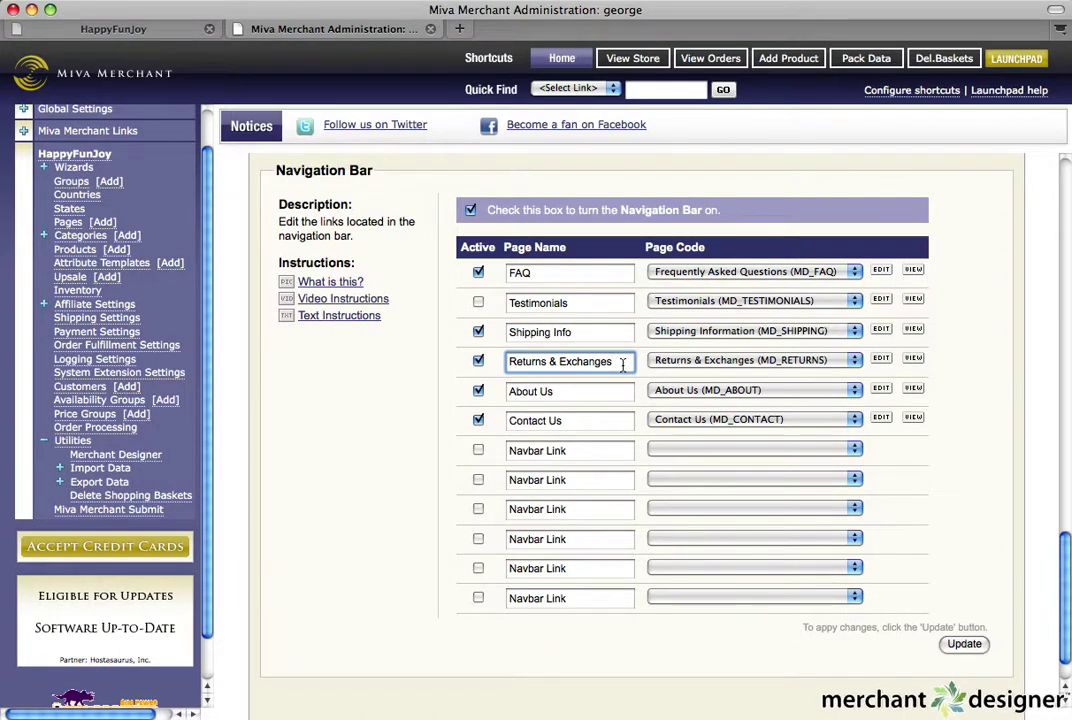
{"action": "left_click", "coordinate": [591, 394]}
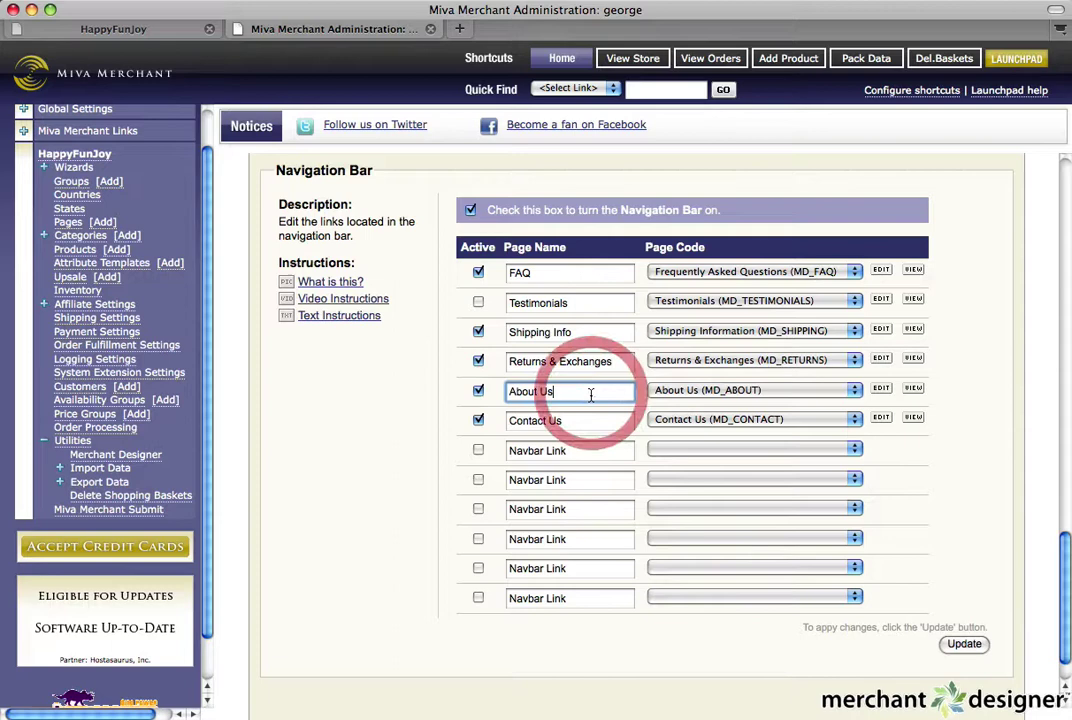
{"action": "left_click", "coordinate": [478, 392]}
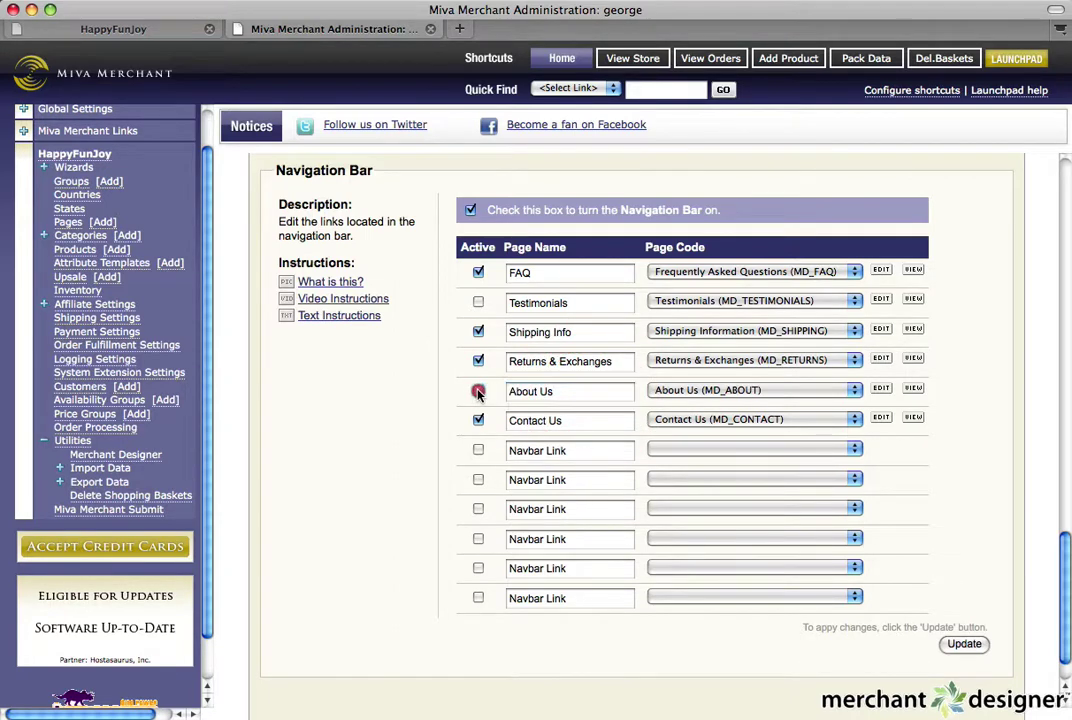
{"action": "left_click", "coordinate": [591, 421]}
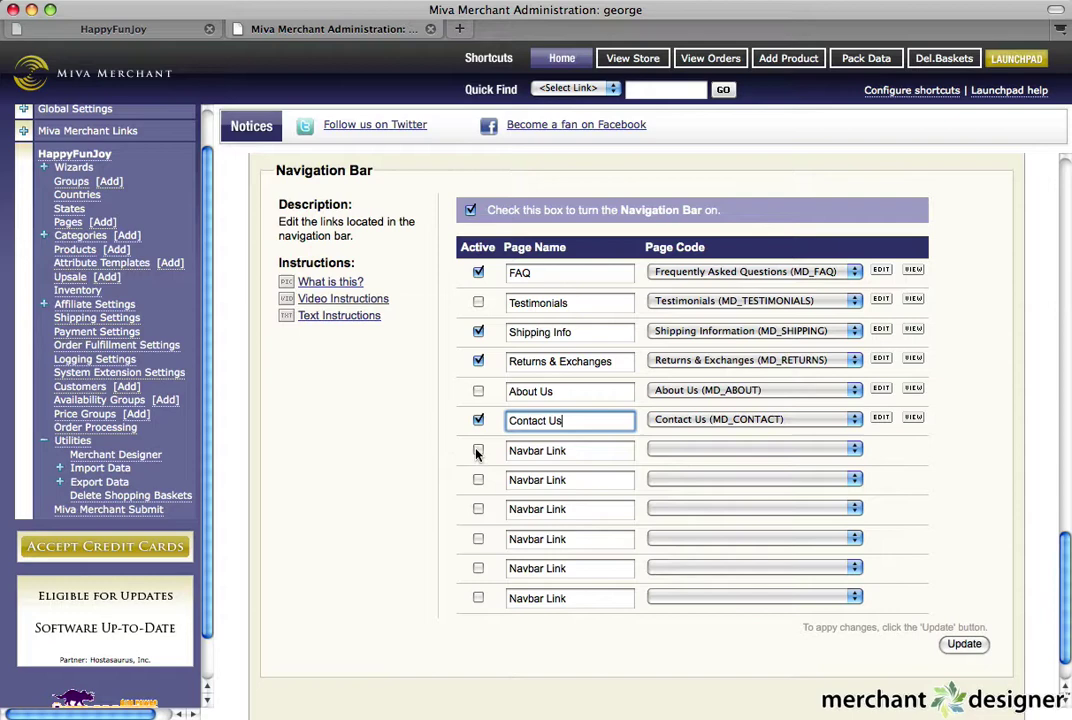
- Activate the first spare Navbar Link row, name it 'Affilates', and target Affiliate Login (AFCL)
{"action": "left_click", "coordinate": [478, 451]}
{"action": "left_click", "coordinate": [567, 450]}
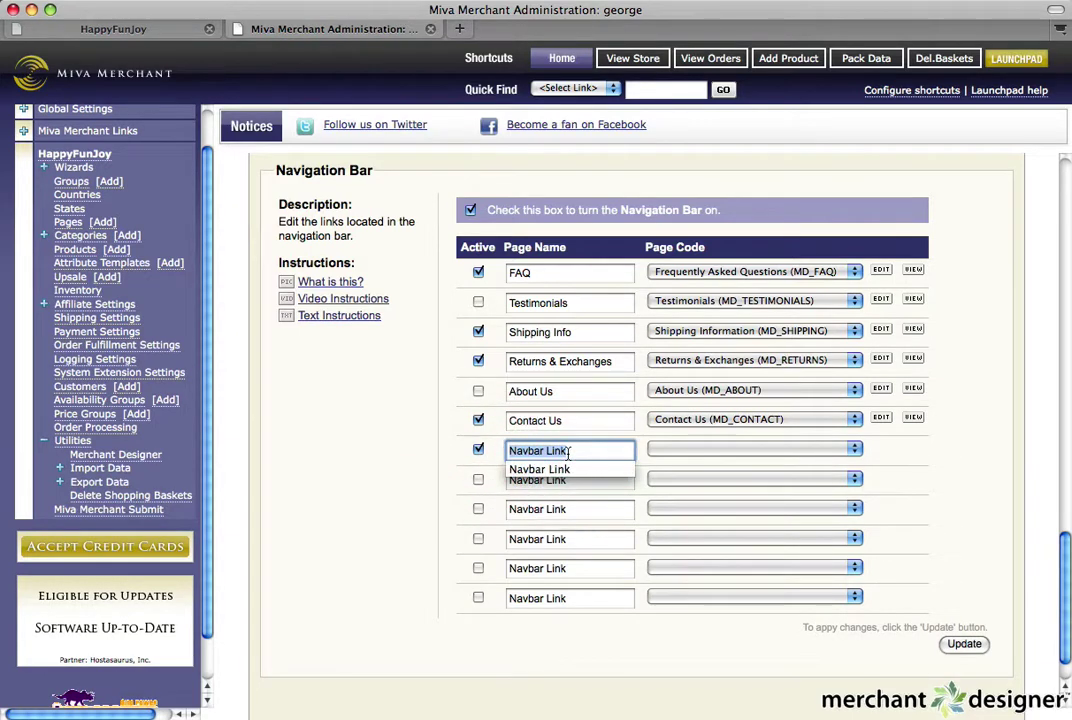
{"action": "type", "text": "Affilat"}
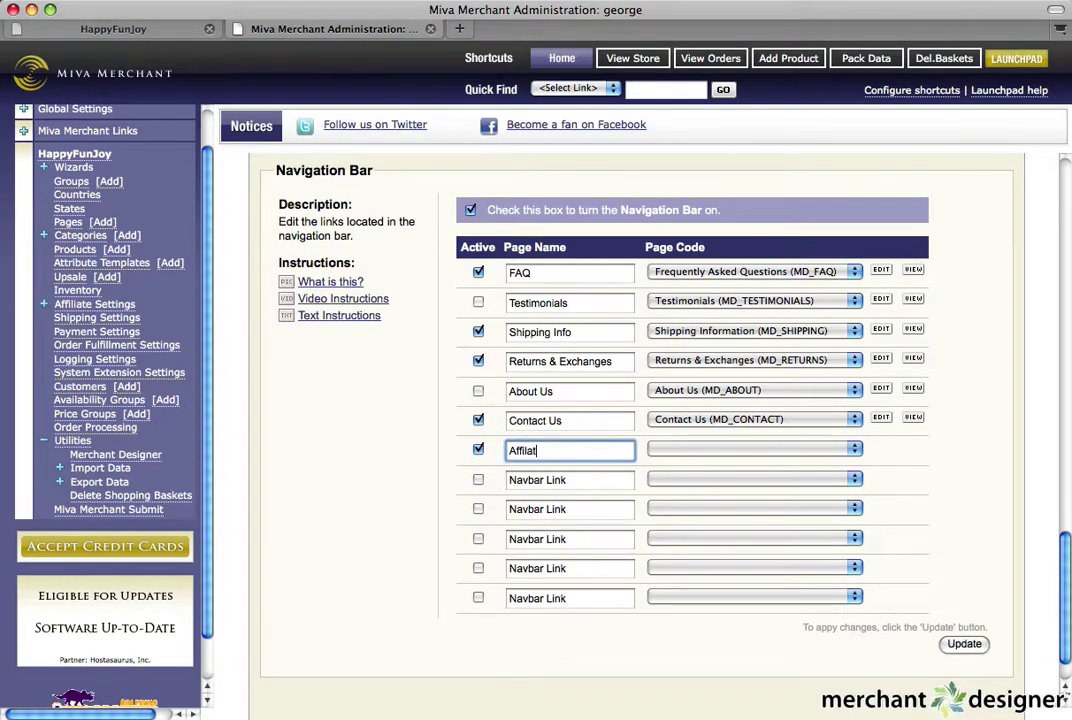
{"action": "type", "text": "es"}
{"action": "left_click", "coordinate": [694, 450]}
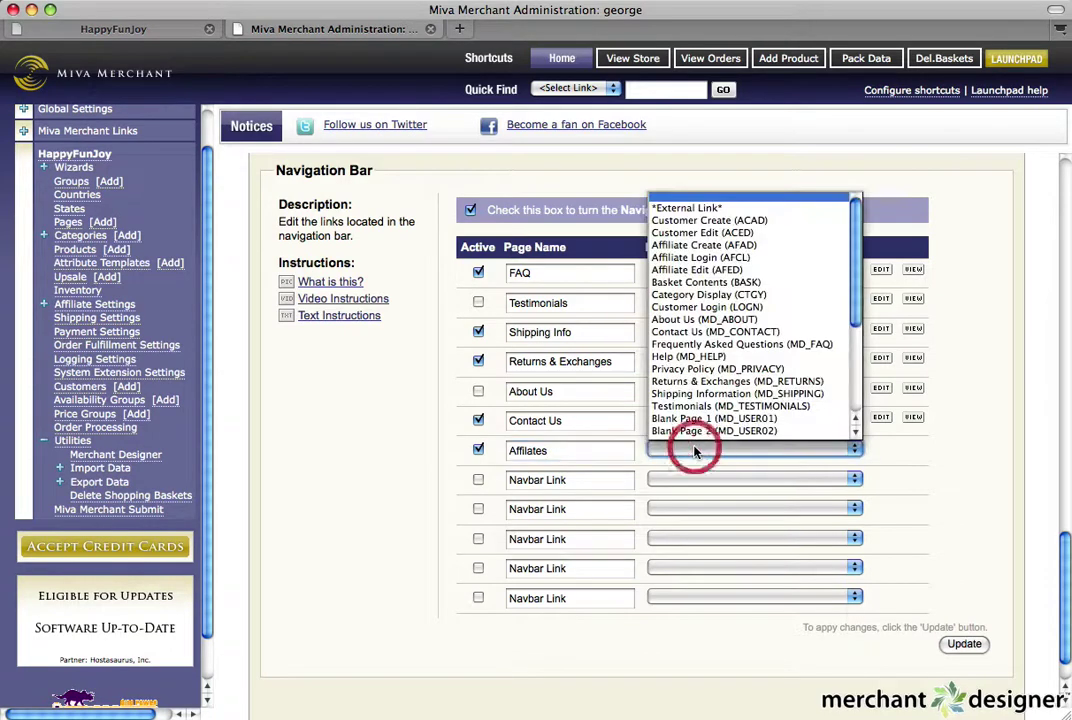
{"action": "left_click", "coordinate": [735, 258]}
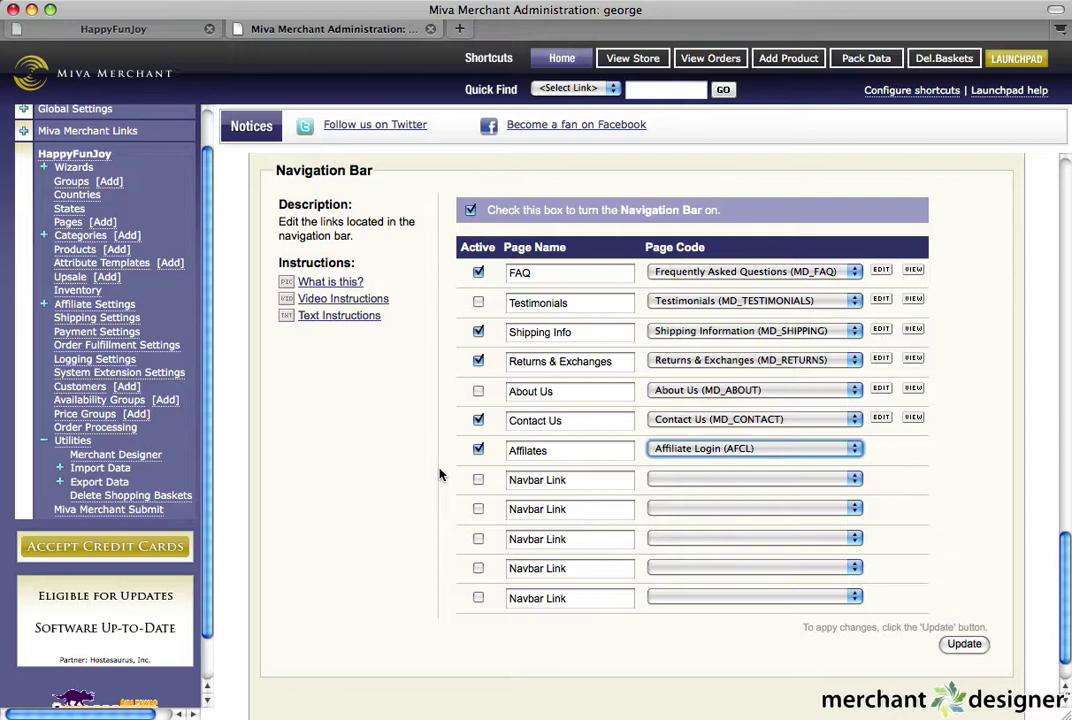
- Activate the next spare row, name it 'Featured Product', and set Page Code to Product Display (PROD)
{"action": "left_click", "coordinate": [478, 480]}
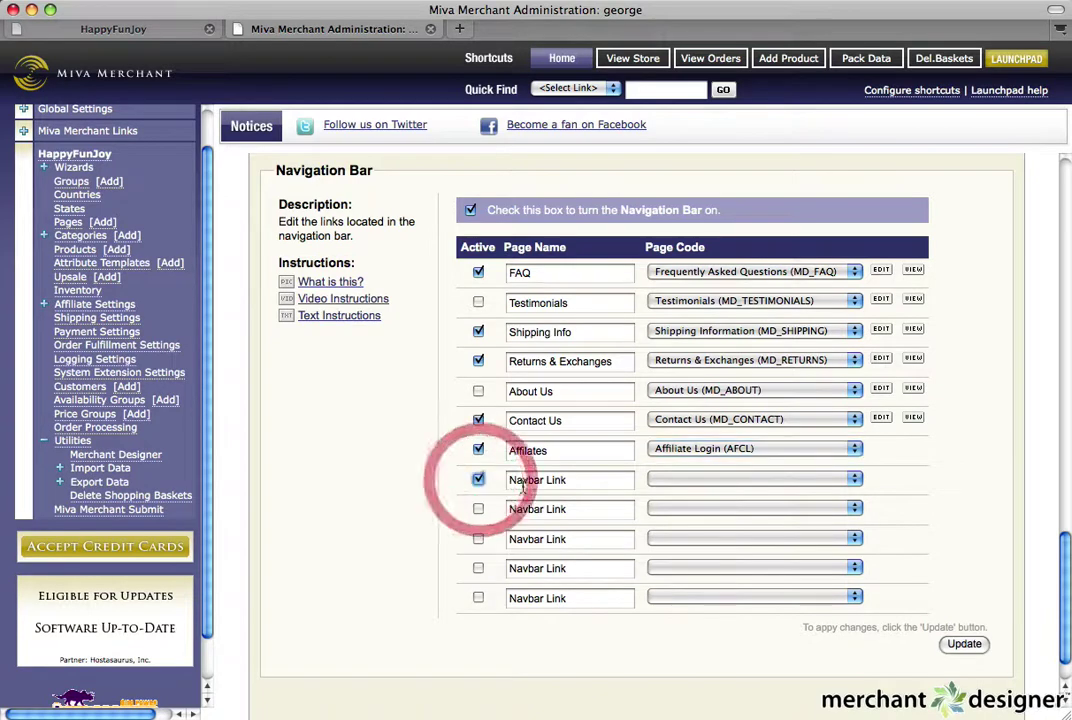
{"action": "triple_click", "coordinate": [585, 482]}
{"action": "type", "text": "Fe"}
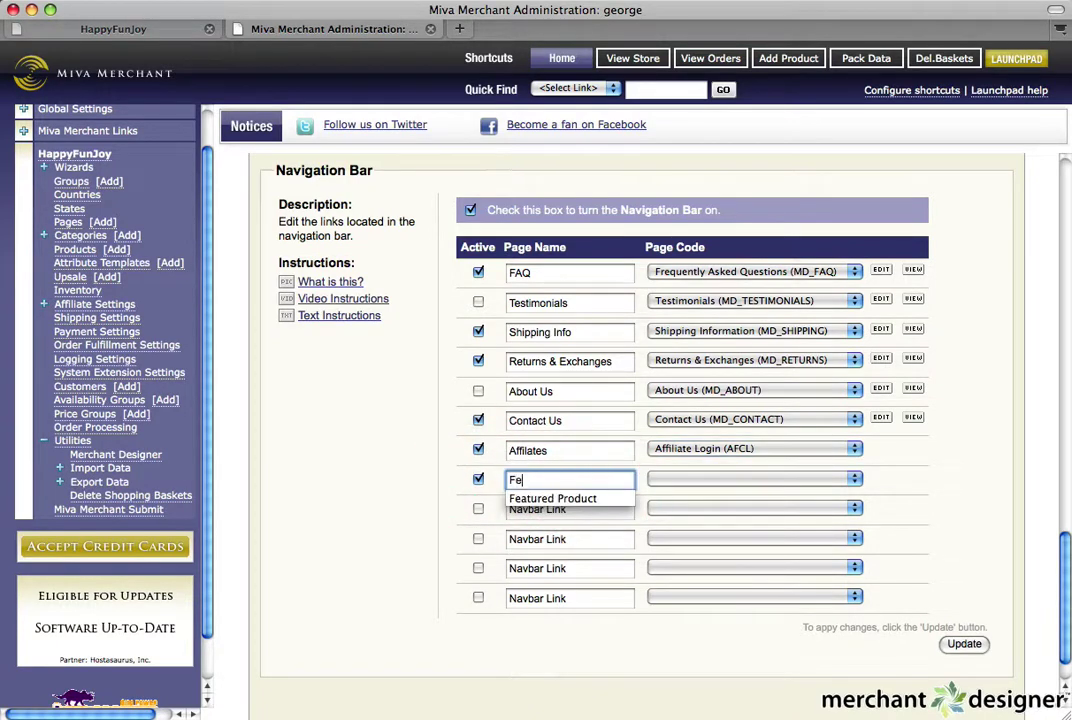
{"action": "key", "text": "Down"}
{"action": "key", "text": "Return"}
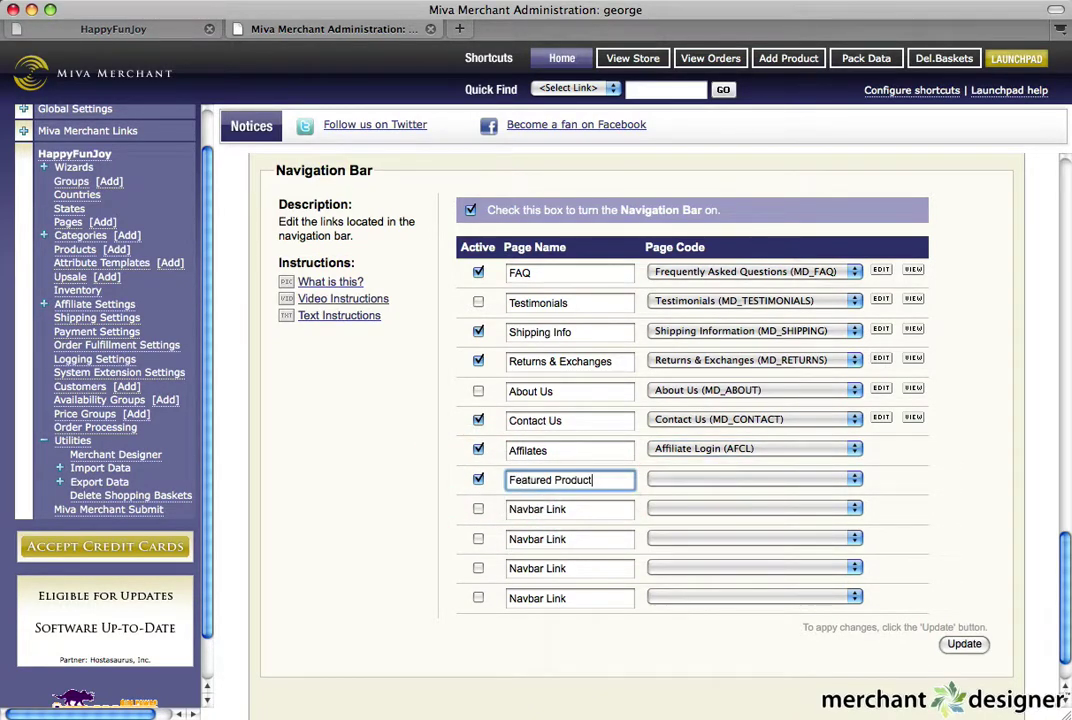
{"action": "left_click", "coordinate": [683, 480]}
{"action": "left_click_drag", "start_coordinate": [856, 340], "coordinate": [857, 424]}
{"action": "left_click", "coordinate": [718, 440]}
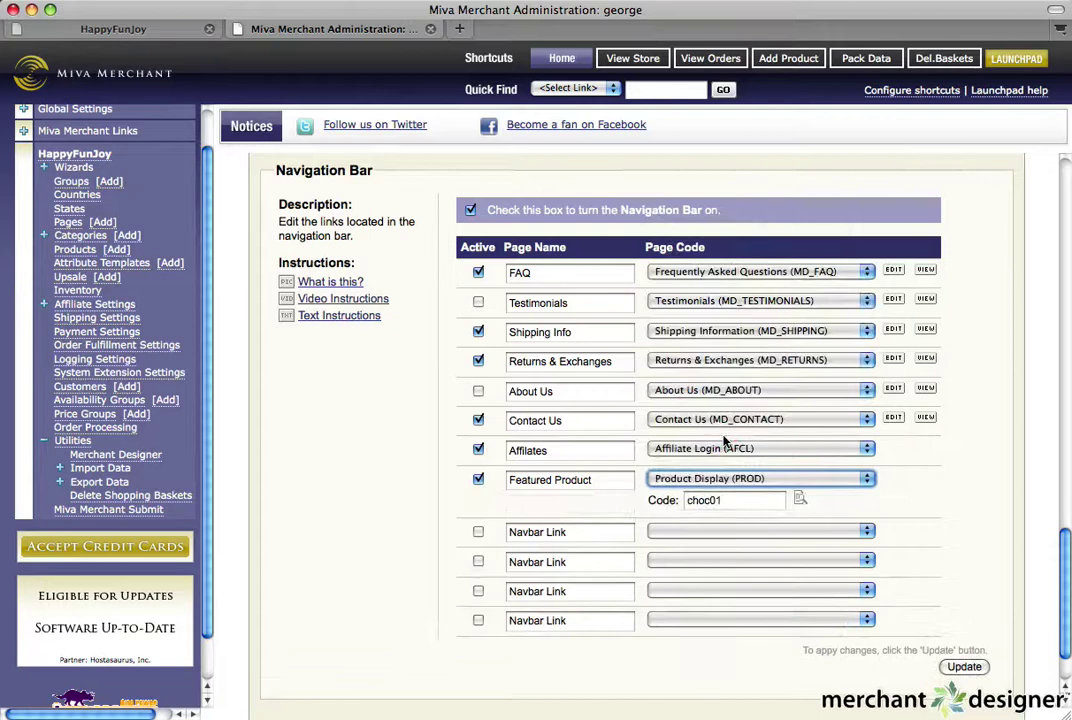
- Pick product code choc03 (Chocolate Product 3) from the product lookup
{"action": "left_click", "coordinate": [739, 502]}
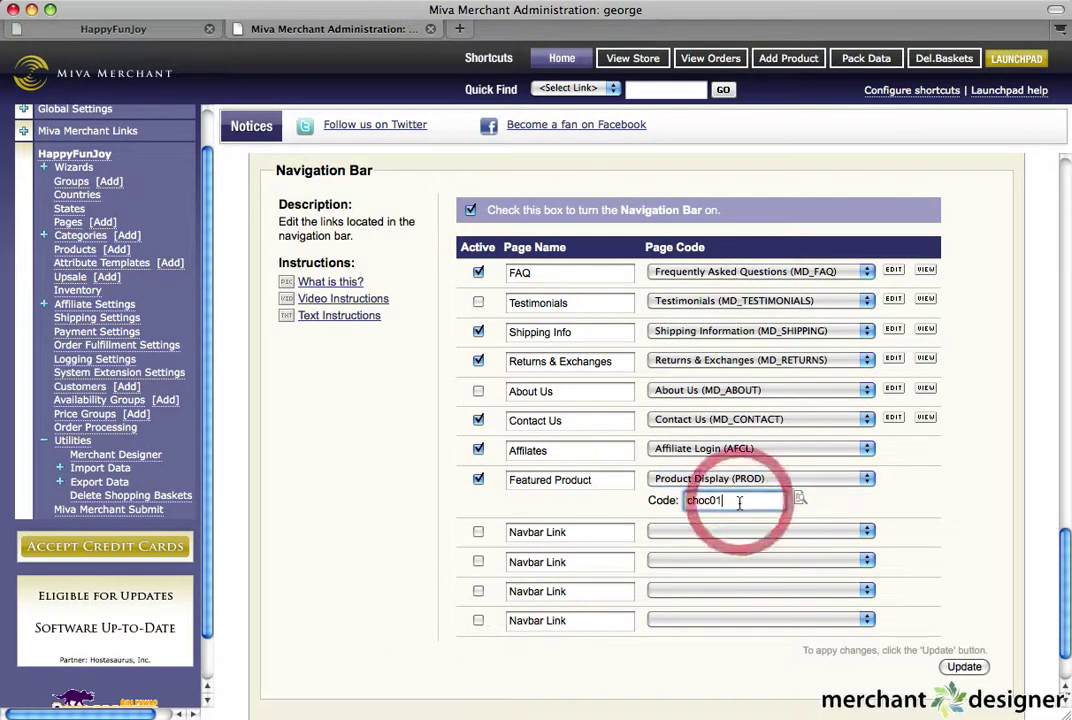
{"action": "left_click", "coordinate": [800, 500]}
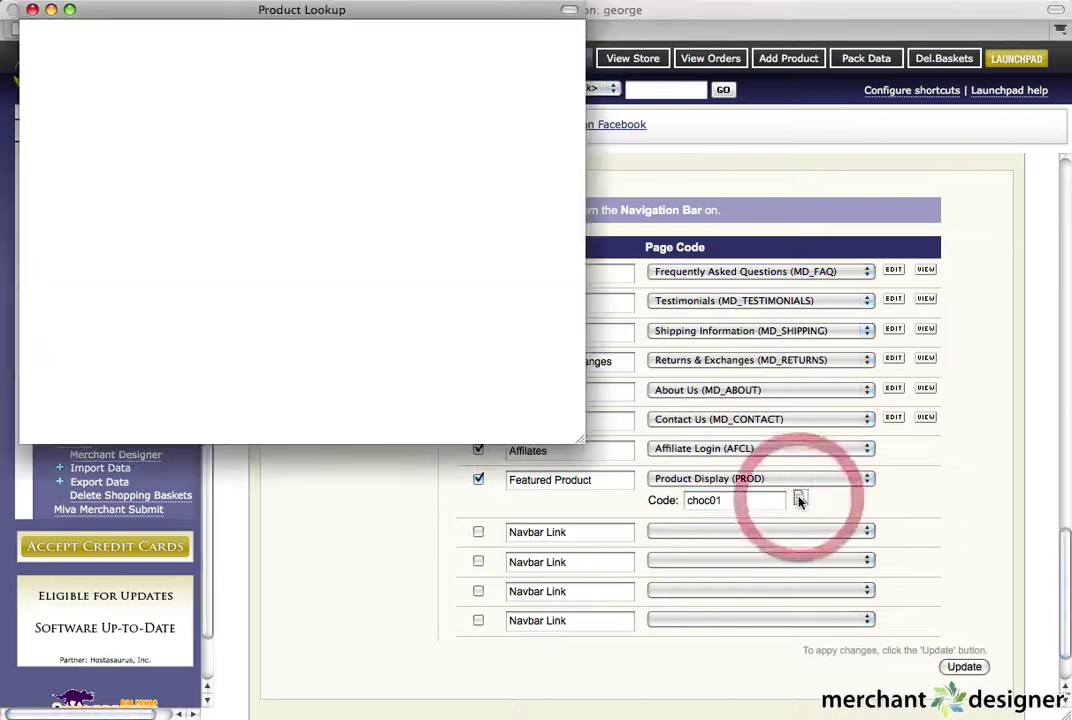
{"action": "scroll", "coordinate": [272, 328], "scroll_direction": "down", "scroll_amount": 1}
{"action": "scroll", "coordinate": [275, 326], "scroll_direction": "down", "scroll_amount": 2}
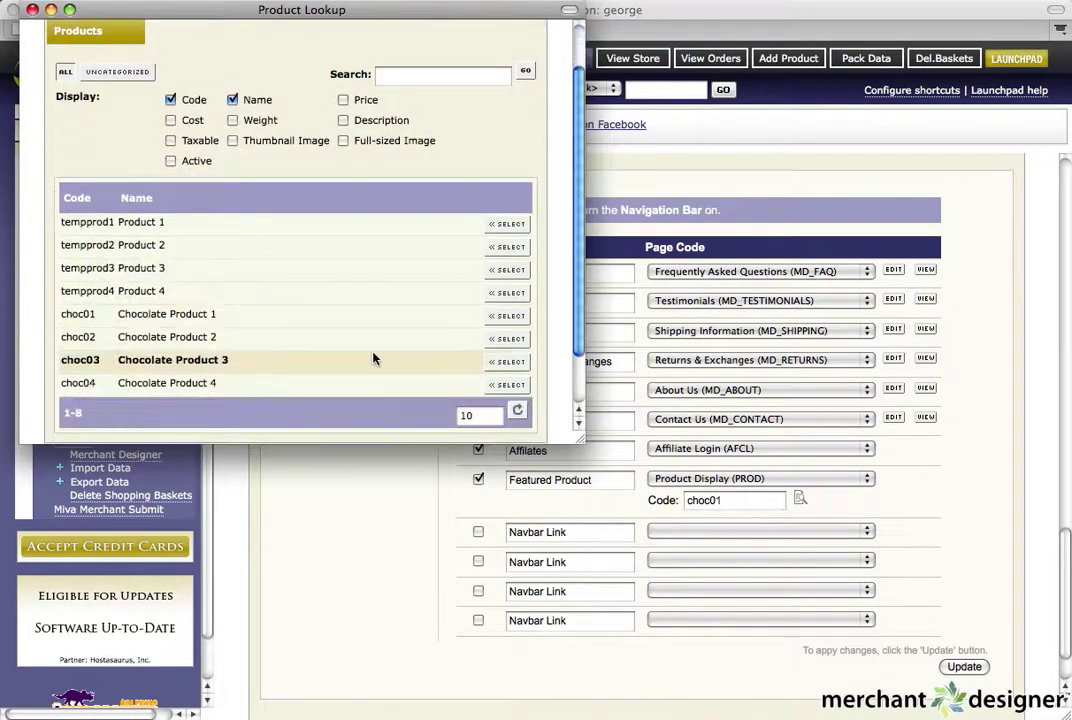
{"action": "left_click", "coordinate": [507, 364]}
- Save the navigation bar and reload the HappyFunJoy storefront to confirm the new links
{"action": "left_click", "coordinate": [965, 667]}
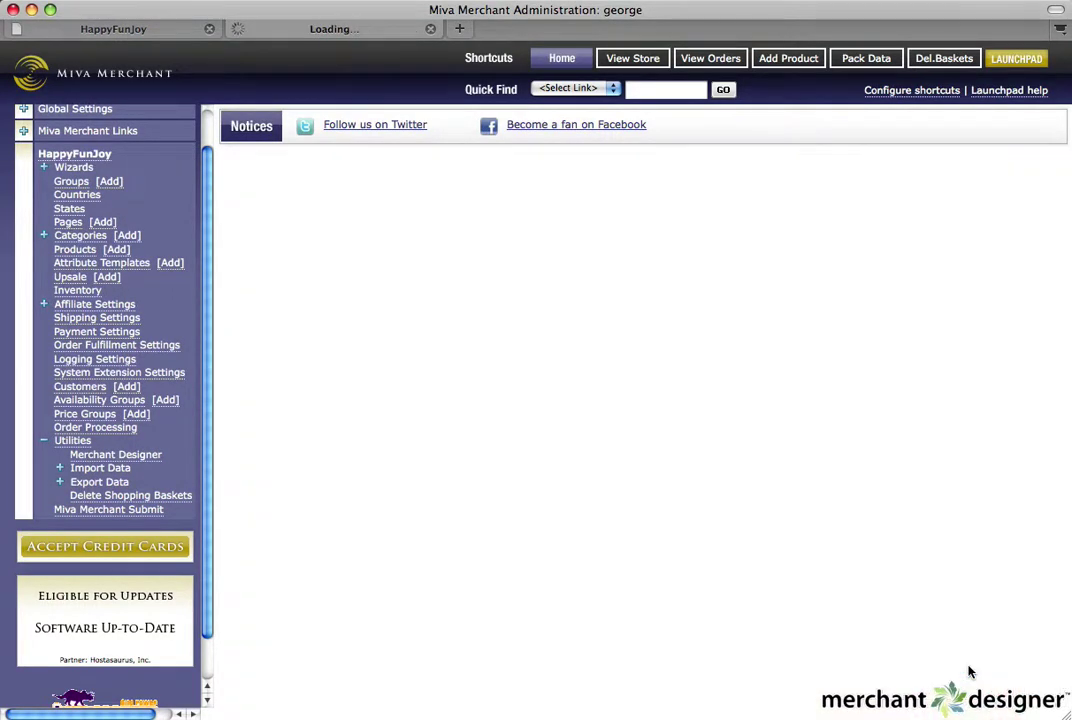
{"action": "left_click", "coordinate": [110, 29]}
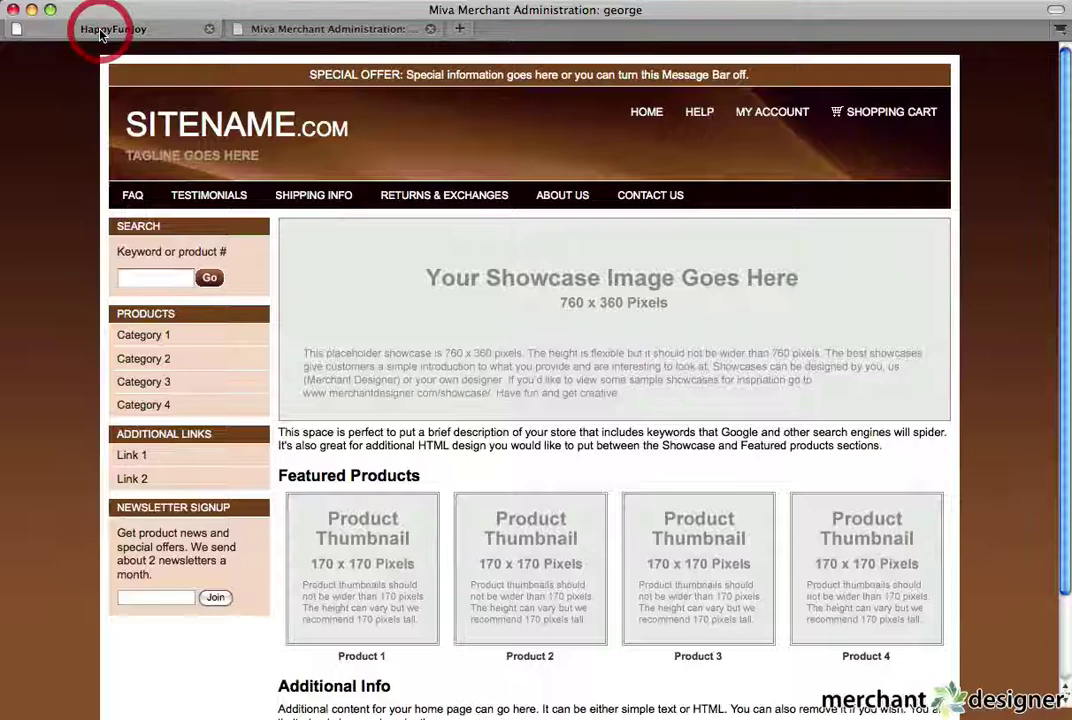
{"action": "left_click", "coordinate": [54, 154]}
{"action": "left_click", "coordinate": [745, 202]}
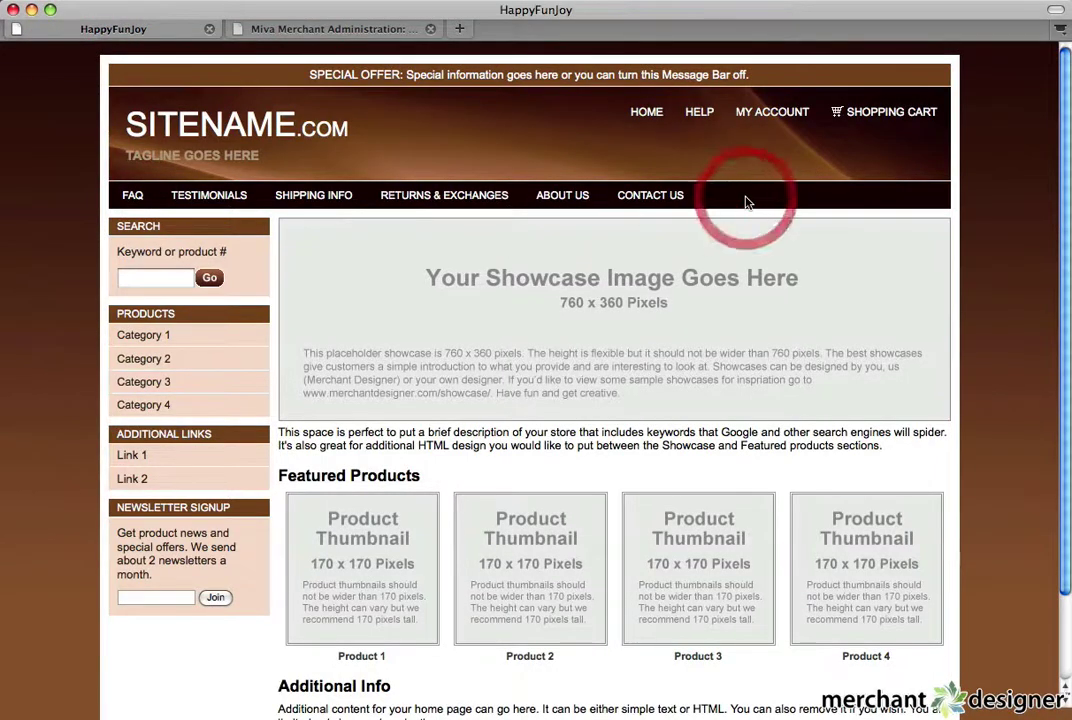
{"action": "key", "text": "super+r"}
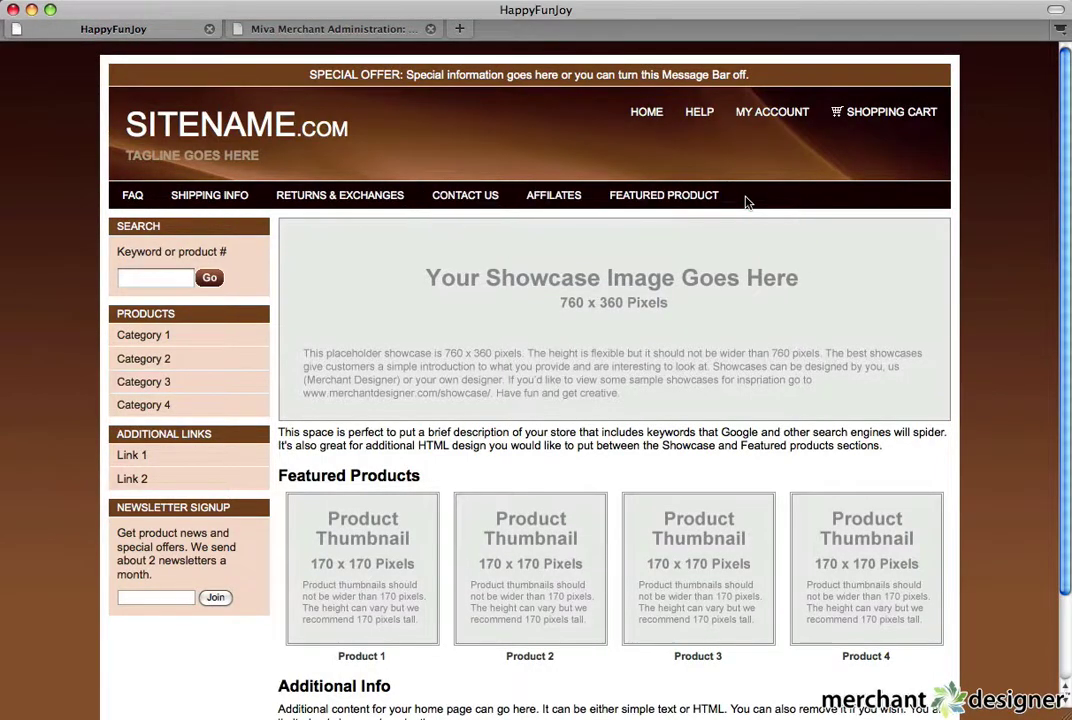